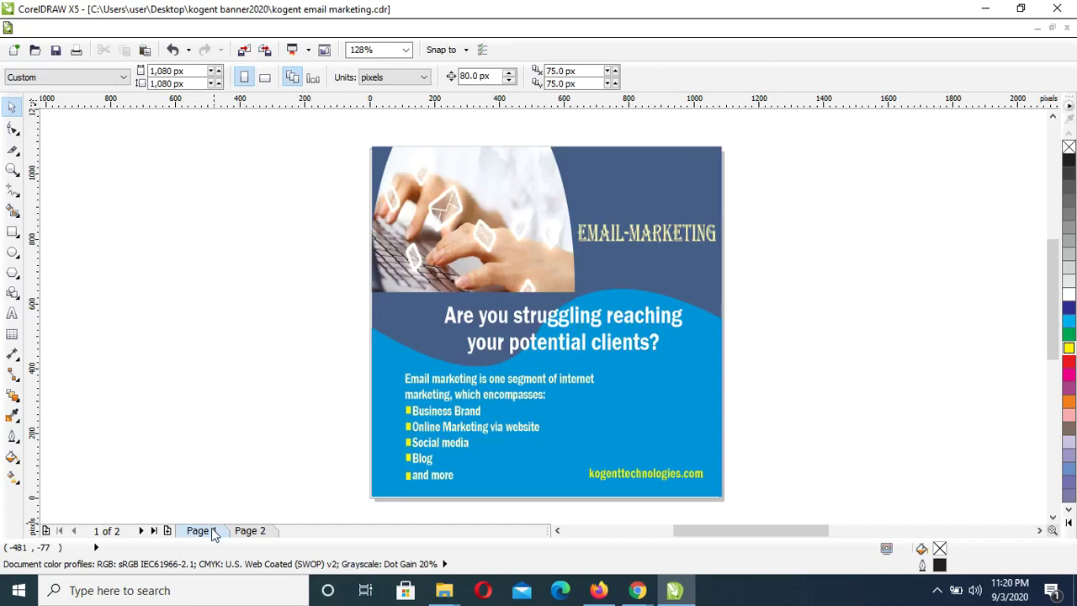
# - Insert a new blank page after Page 1 so it becomes Page 2
pyautogui.rightClick(213, 530)
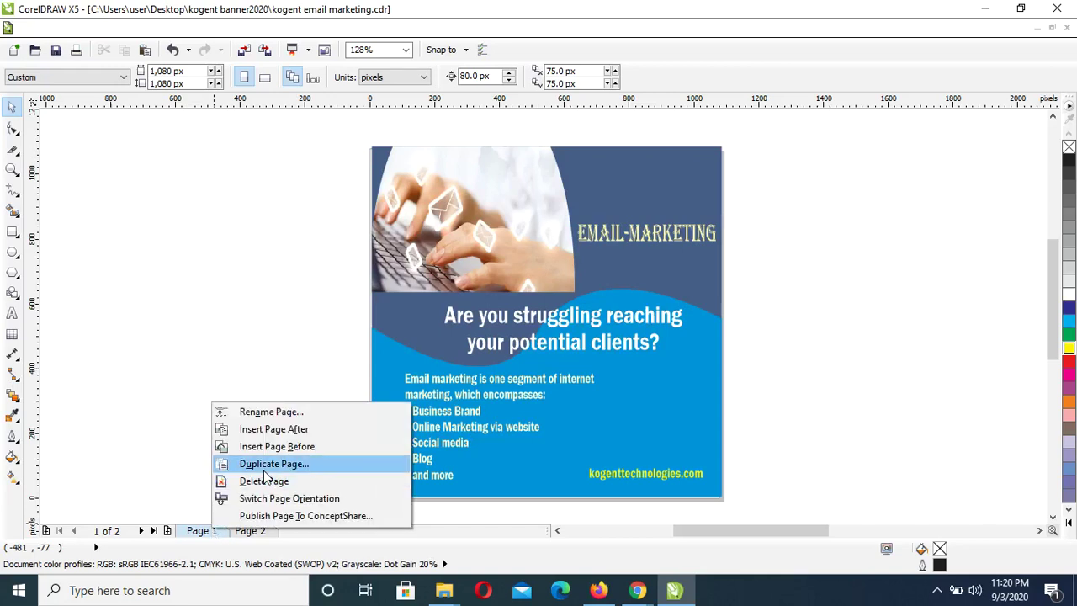
pyautogui.click(280, 435)
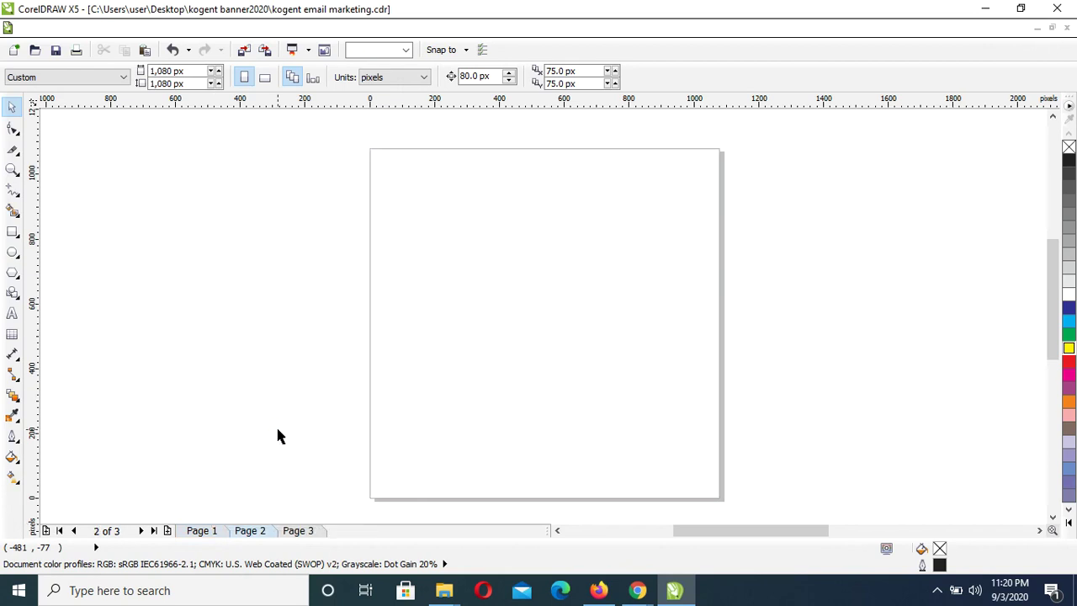
# - Draw a 1080 × 1080 px rectangle centred on Page 2 and fill it cyan
pyautogui.click(12, 233)
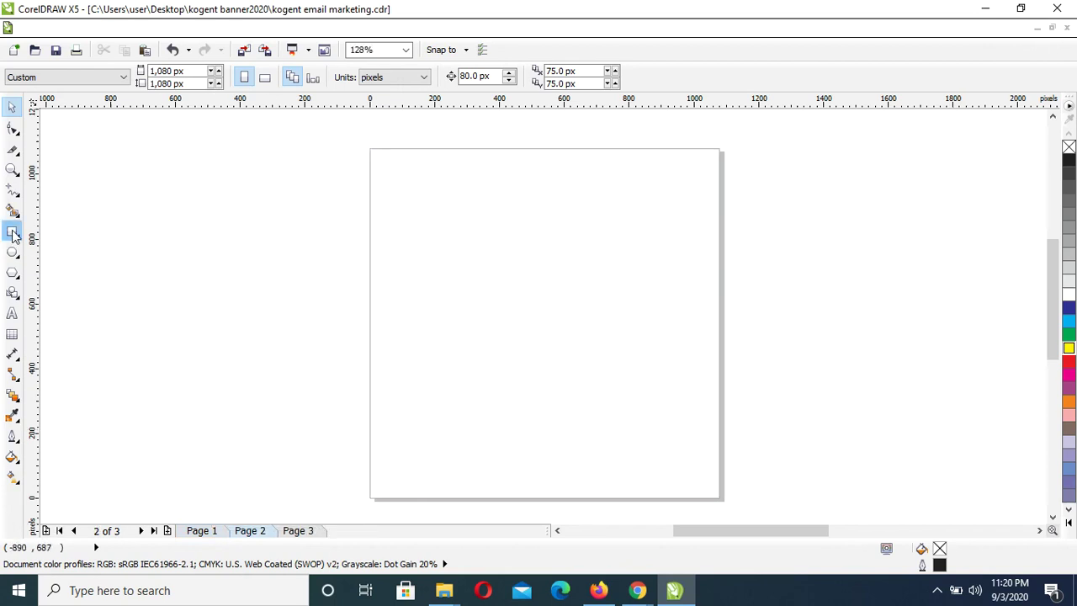
pyautogui.moveTo(411, 164); pyautogui.dragTo(676, 473)
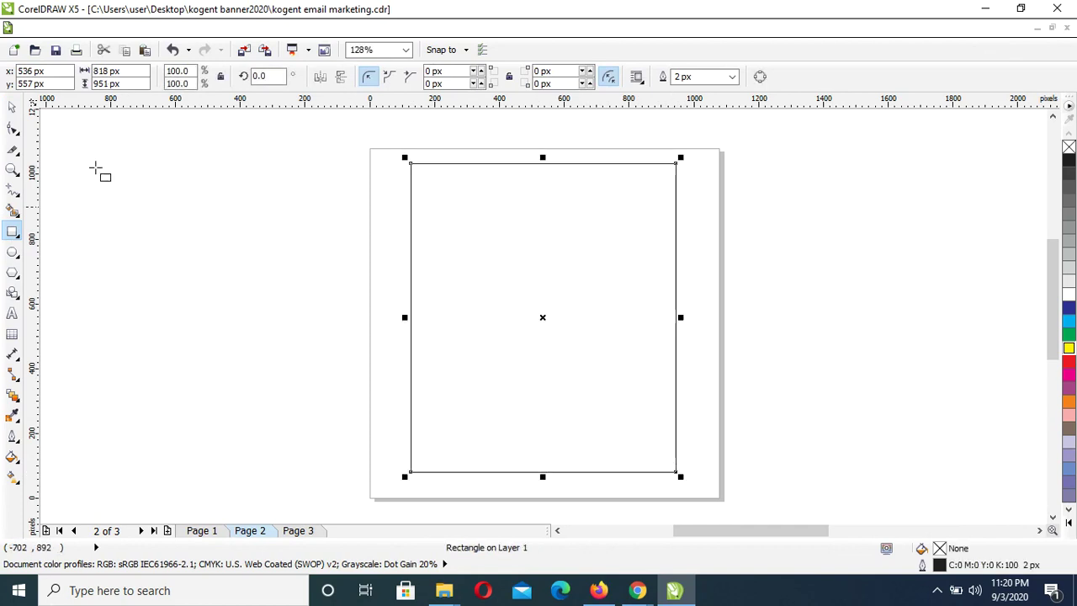
pyautogui.click(114, 70)
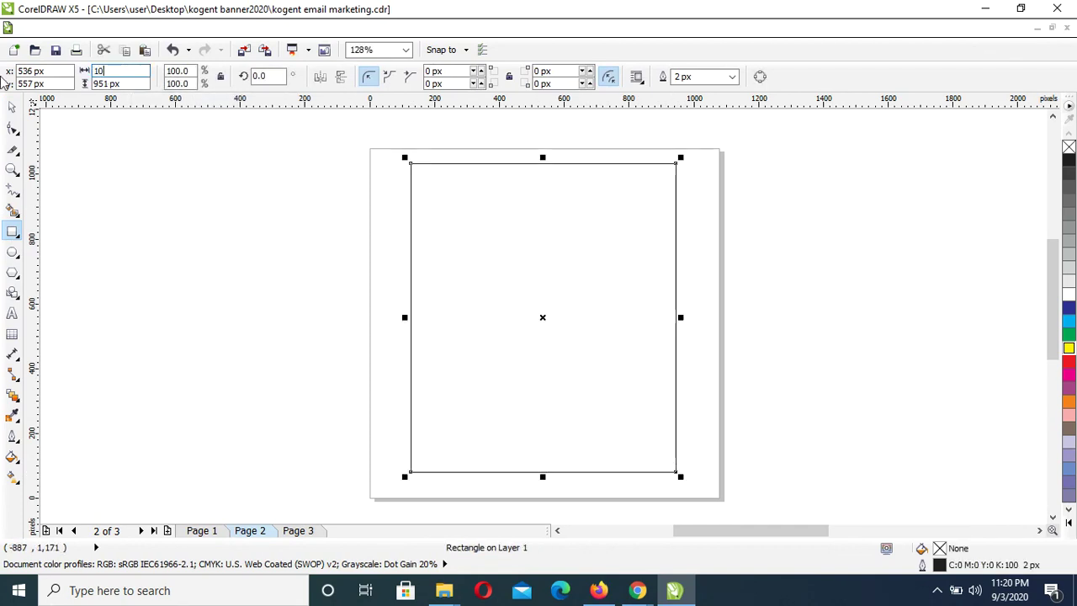
pyautogui.press('Tab')
pyautogui.write('10')
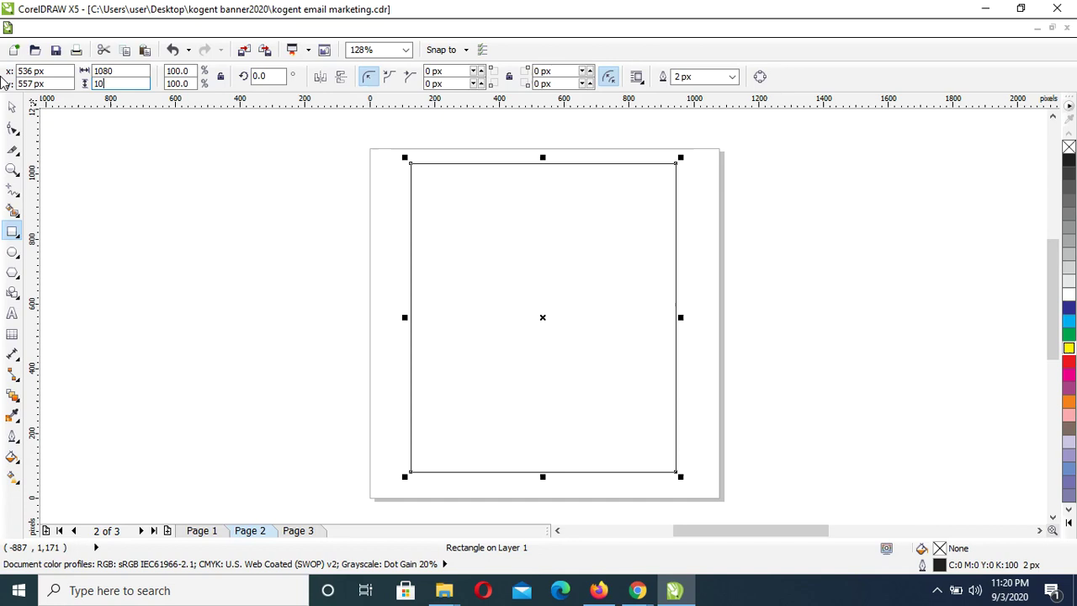
pyautogui.press('Return')
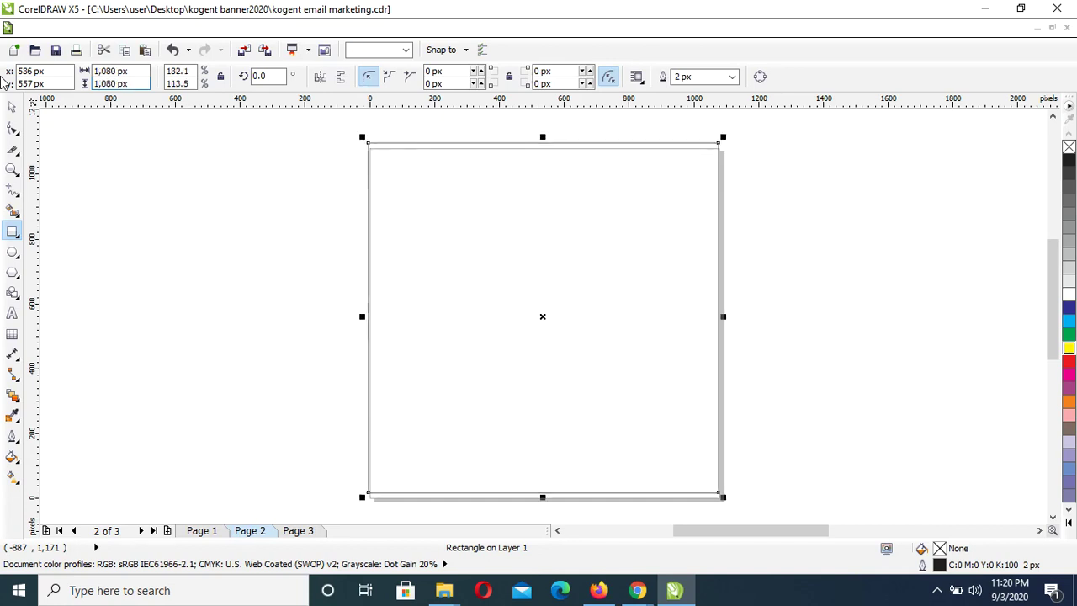
pyautogui.press('p')
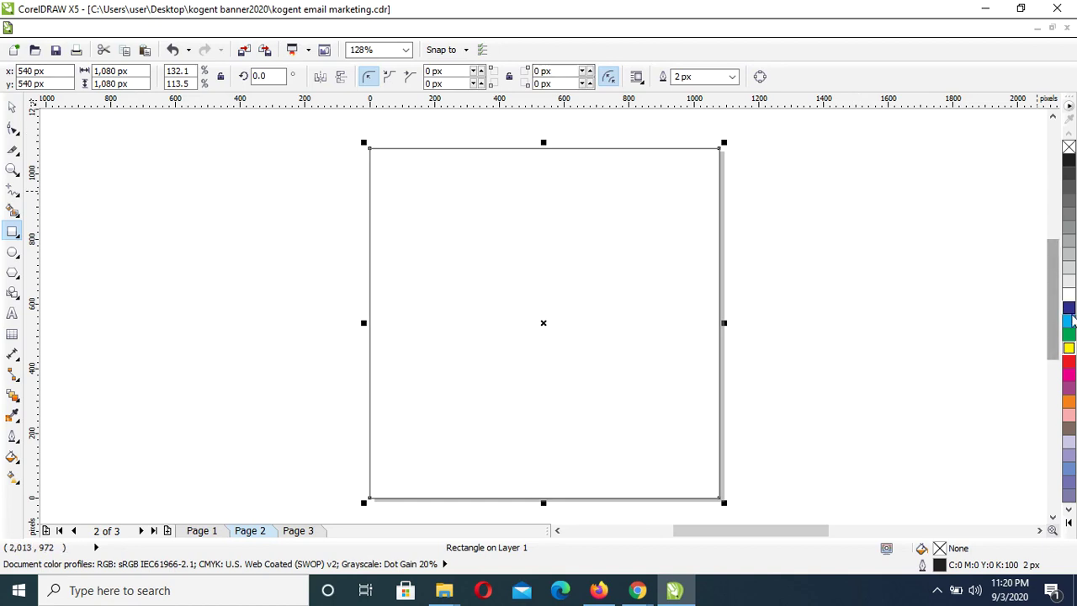
pyautogui.click(1069, 322)
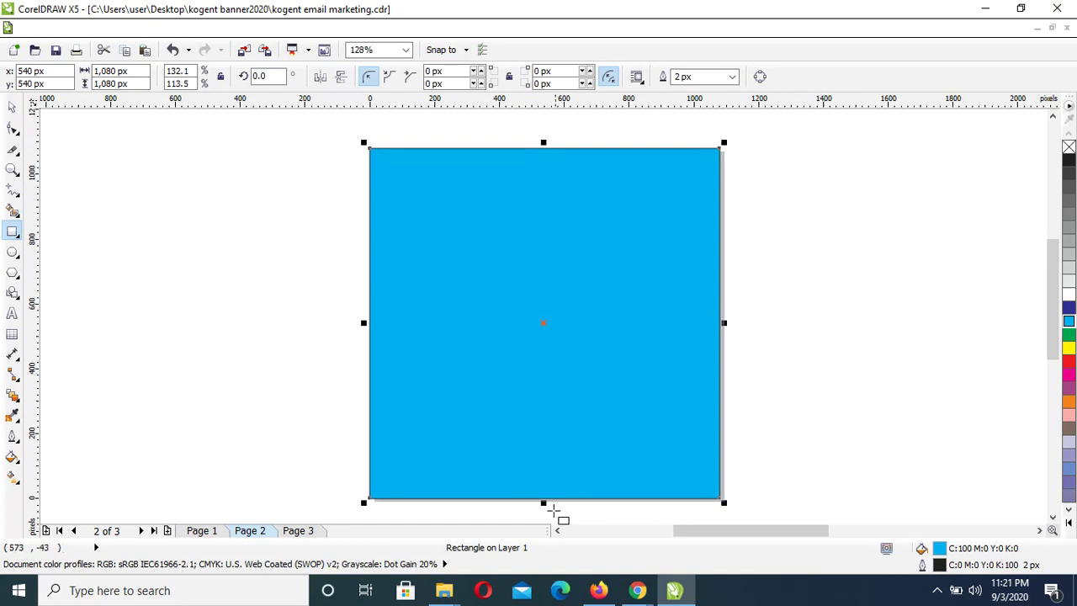
# - Copy the square as a dark blue 1,080 × 570 px rectangle over its top half
pyautogui.moveTo(542, 504); pyautogui.dragTo(543, 328)
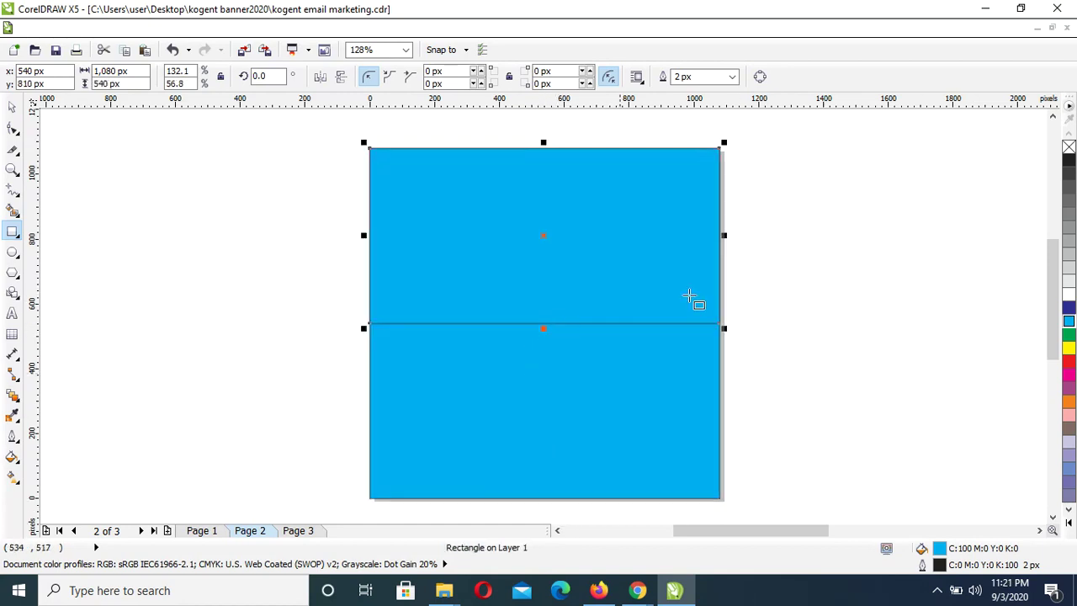
pyautogui.click(1069, 310)
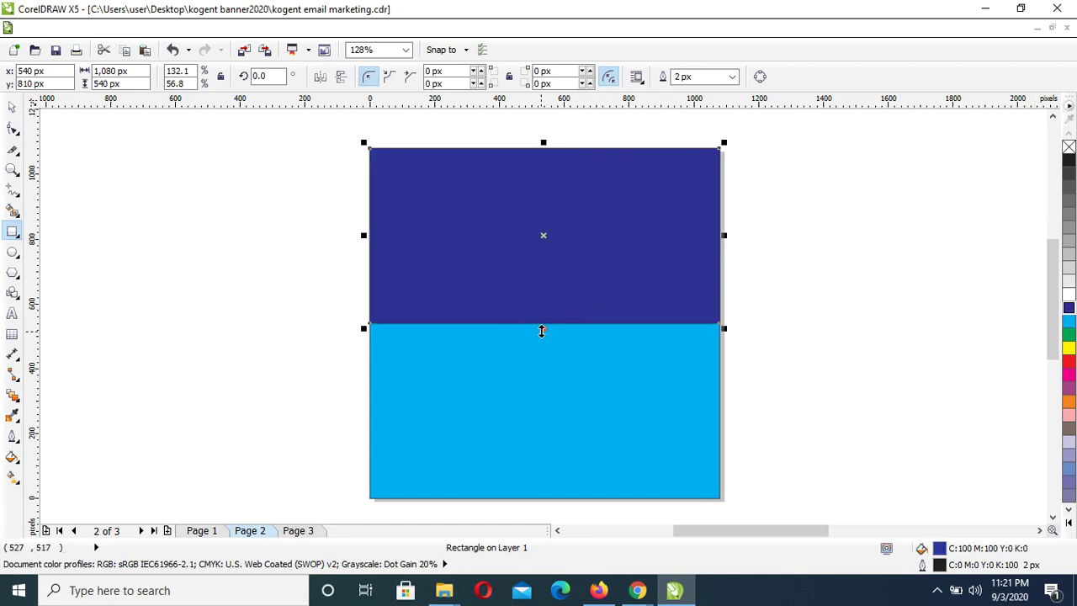
pyautogui.moveTo(542, 336); pyautogui.dragTo(542, 338)
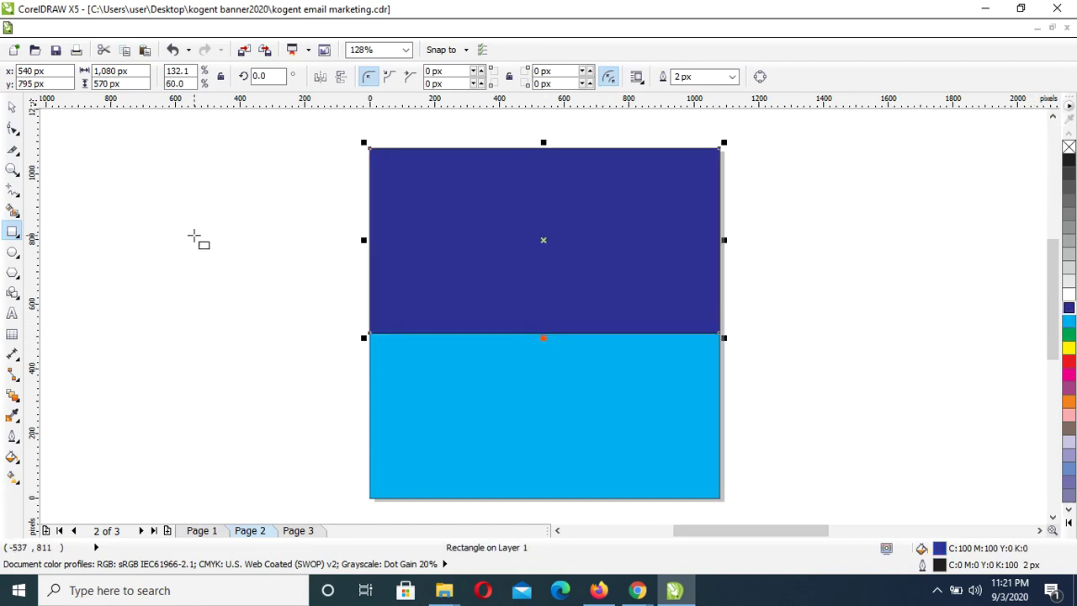
# - Convert the dark blue rectangle to curves and bend its bottom edge into a gentle wave
pyautogui.hotkey('ctrl', 'q')
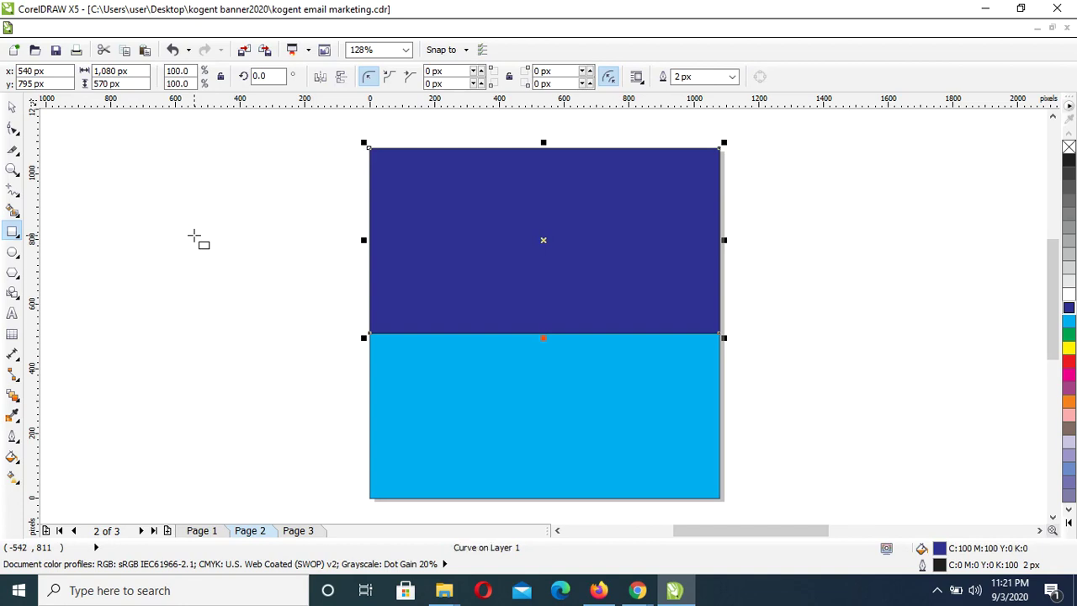
pyautogui.click(12, 129)
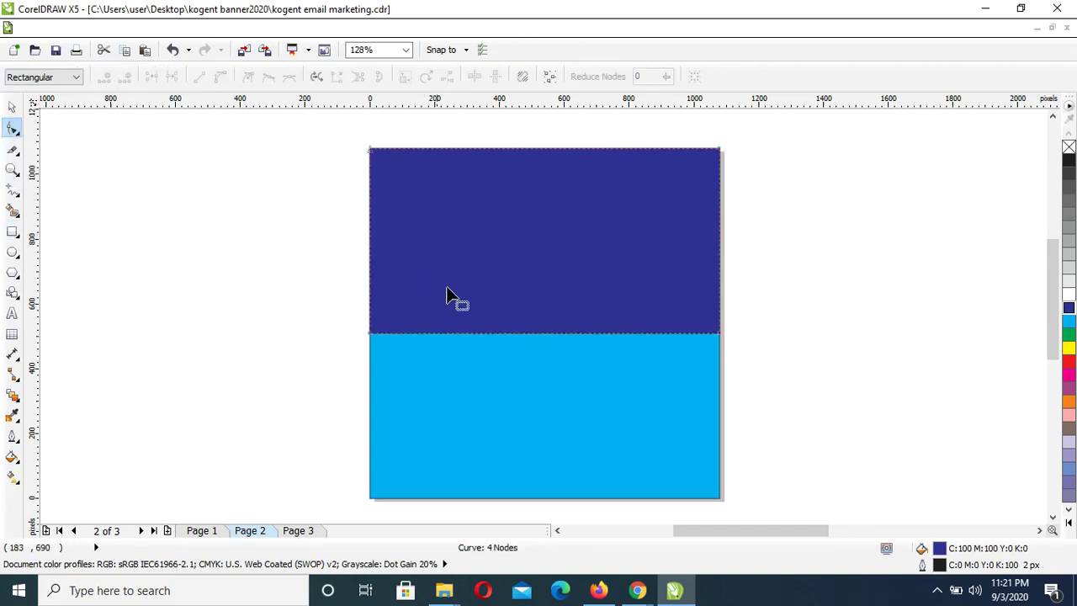
pyautogui.click(539, 333)
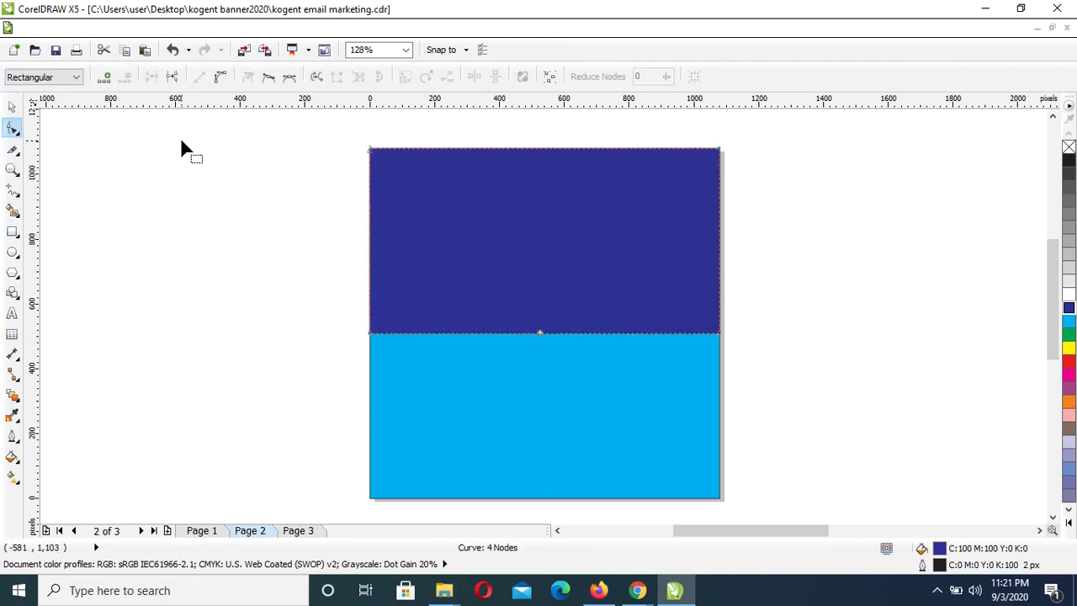
pyautogui.click(219, 76)
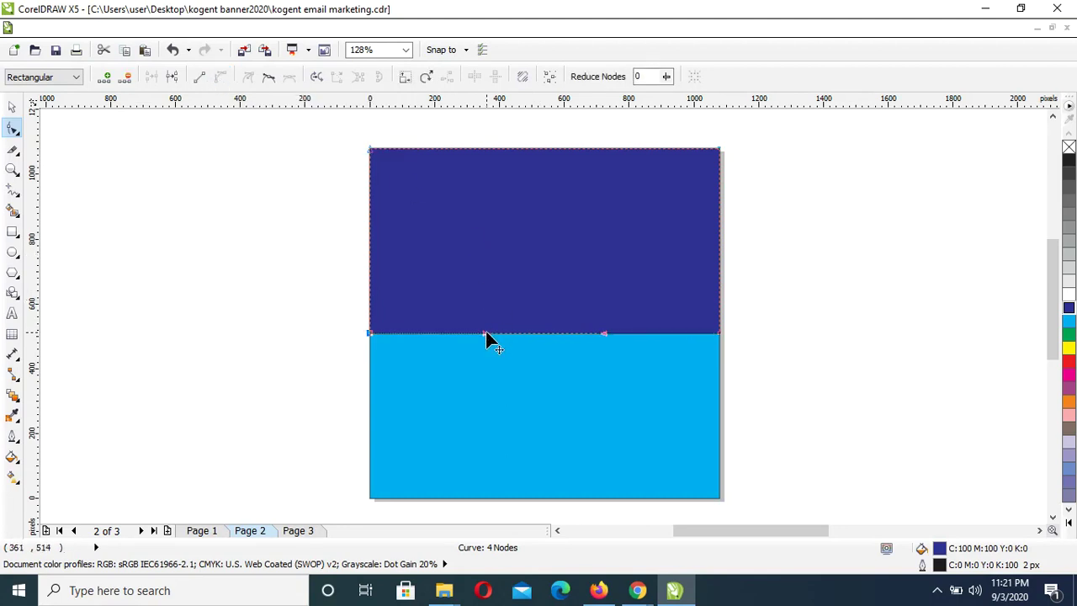
pyautogui.moveTo(486, 335); pyautogui.dragTo(491, 371)
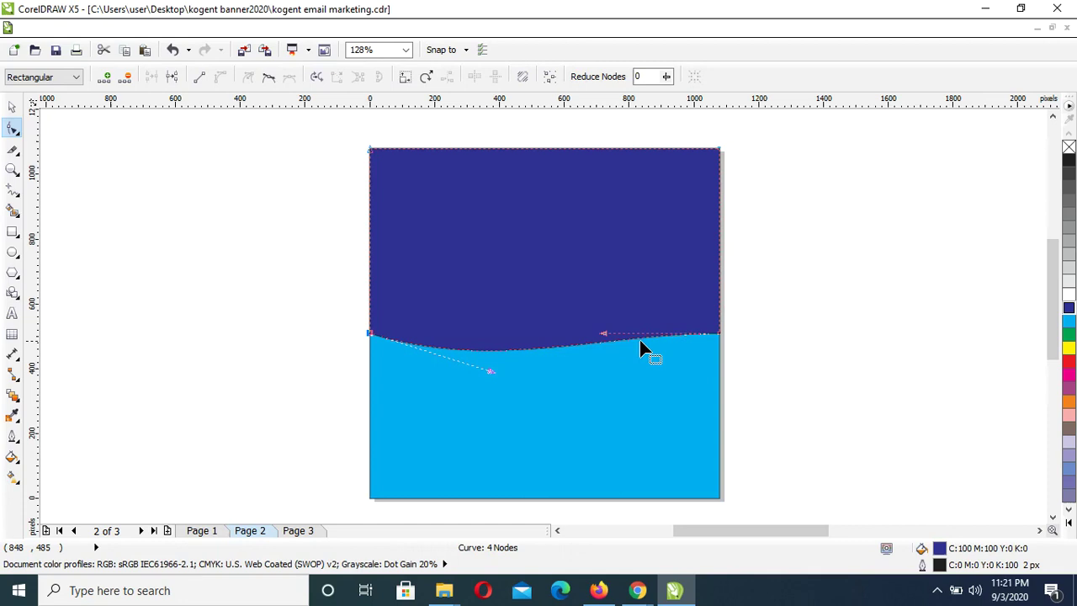
pyautogui.moveTo(605, 334); pyautogui.dragTo(598, 289)
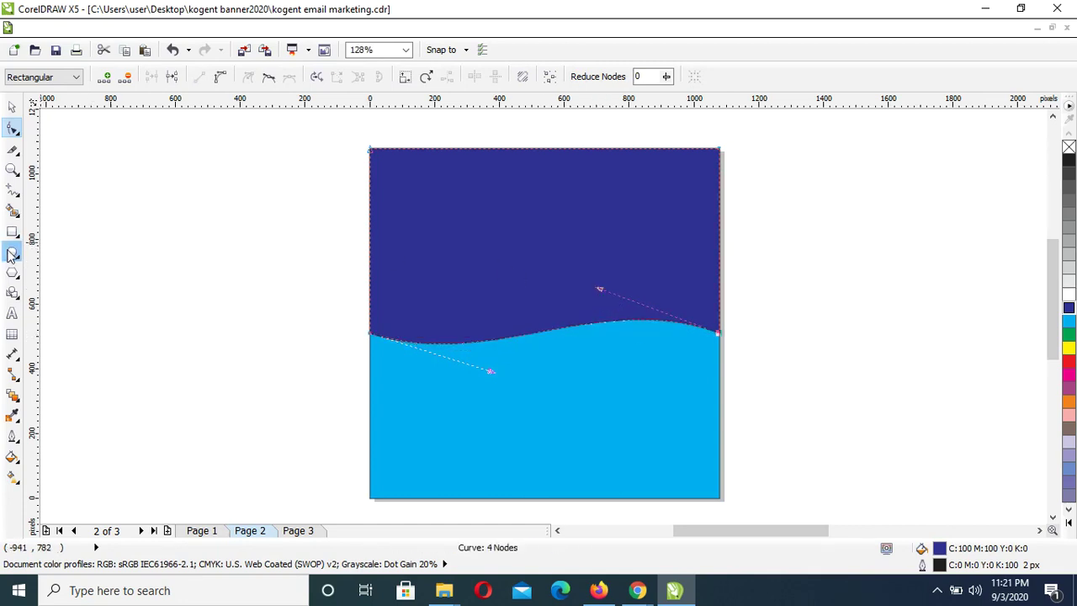
pyautogui.click(11, 250)
# - Draw an ellipse left of the page, knife-cut it across the middle and delete the lower half
pyautogui.moveTo(141, 173); pyautogui.dragTo(351, 414)
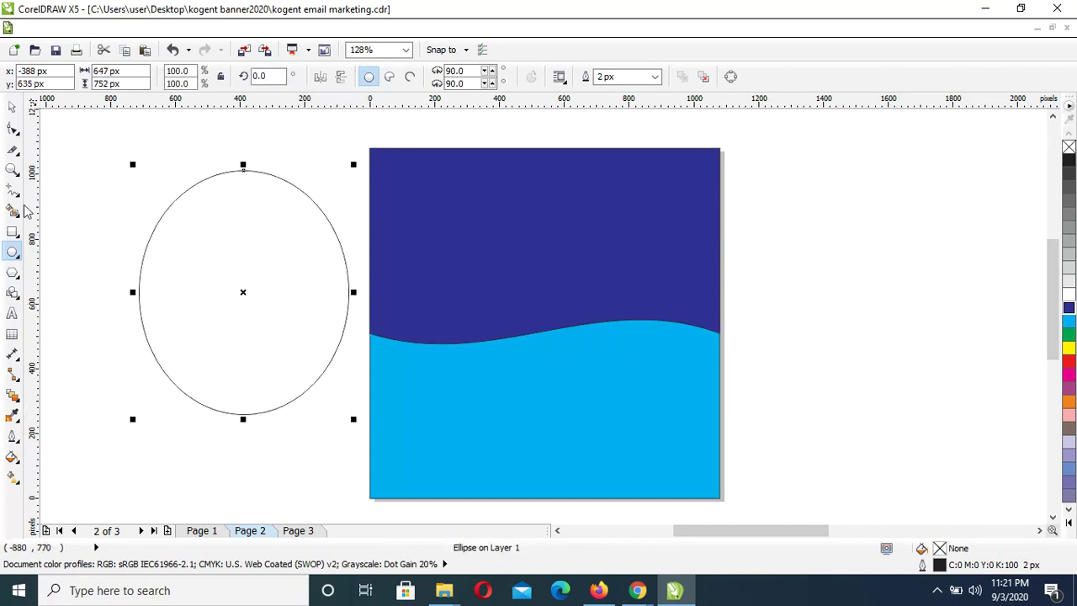
pyautogui.click(12, 150)
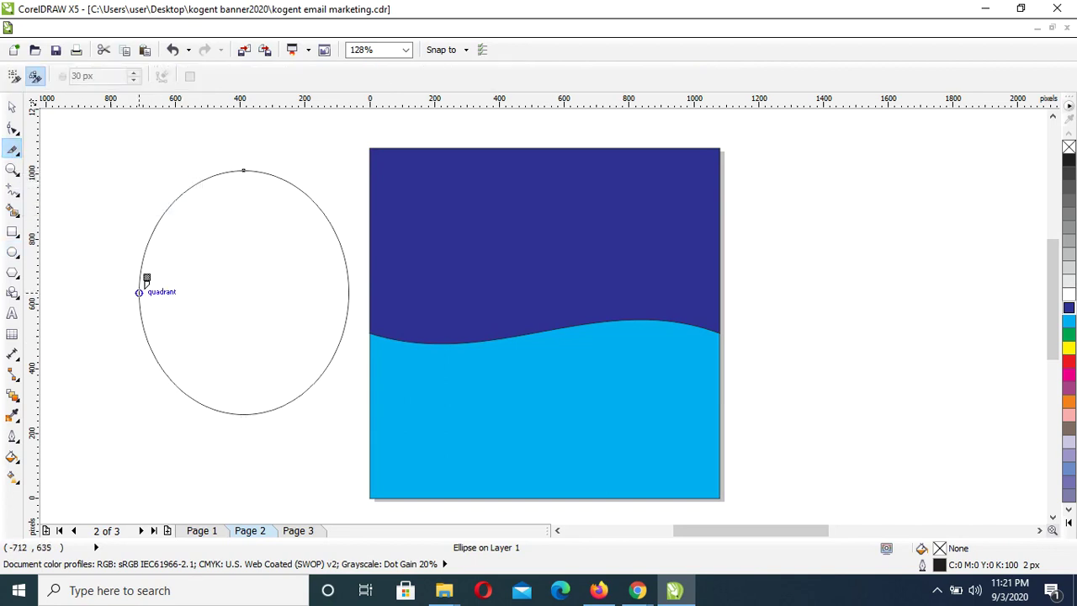
pyautogui.click(139, 292)
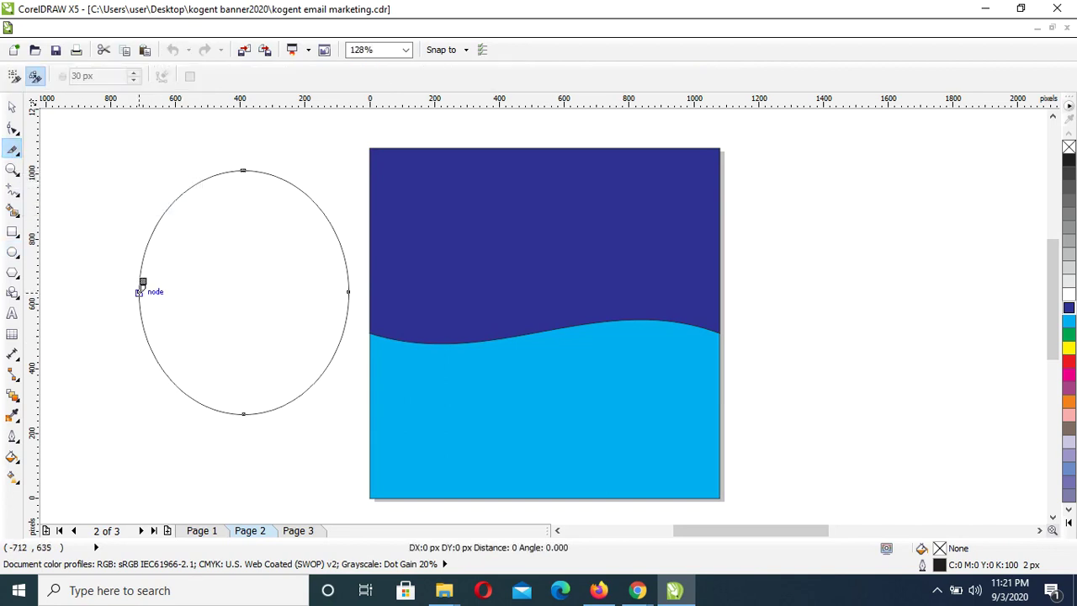
pyautogui.click(349, 291)
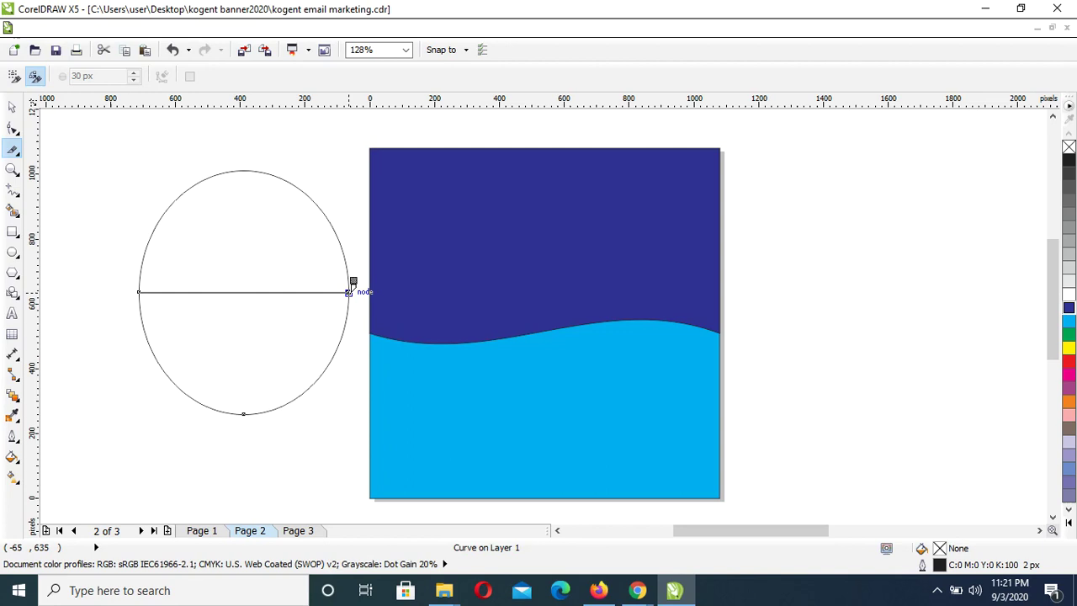
pyautogui.click(12, 107)
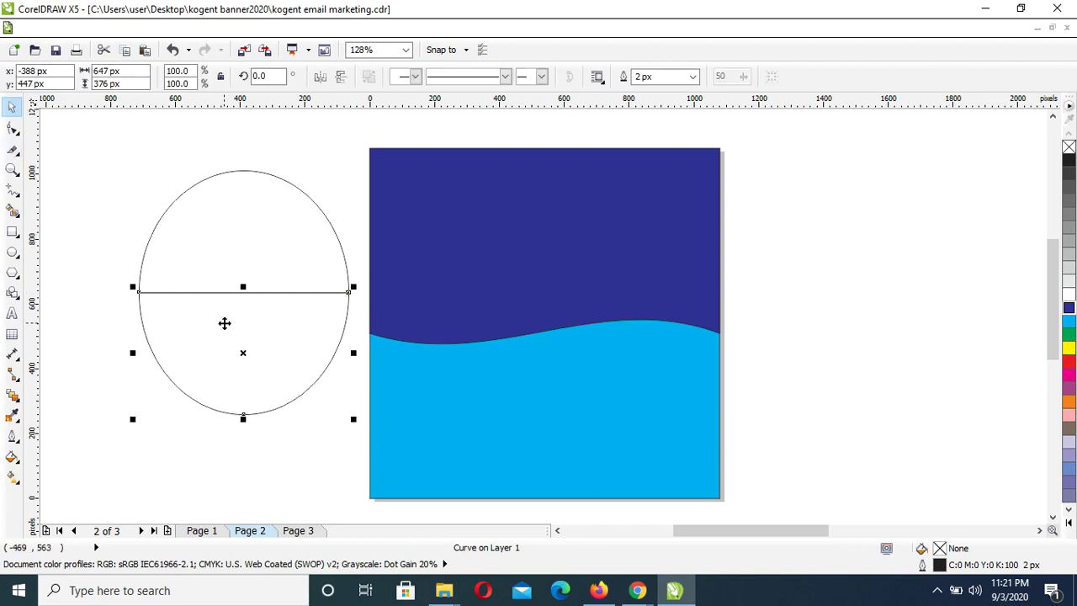
pyautogui.press('Delete')
# - Enlarge the semicircle to about 712 × 501 px and place it over the banner's upper left
pyautogui.click(294, 245)
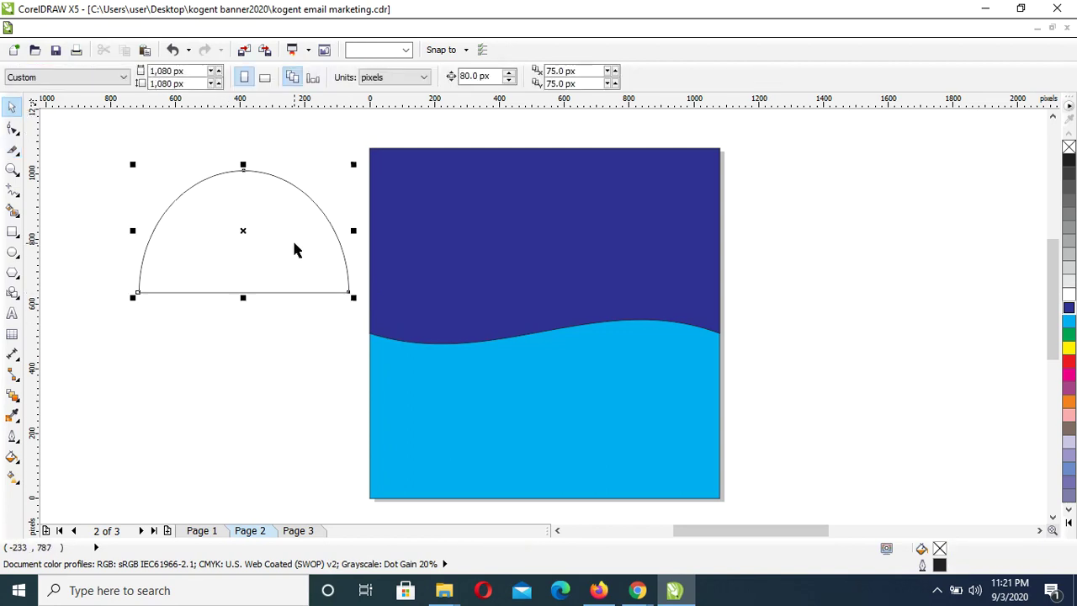
pyautogui.moveTo(245, 297); pyautogui.dragTo(245, 314)
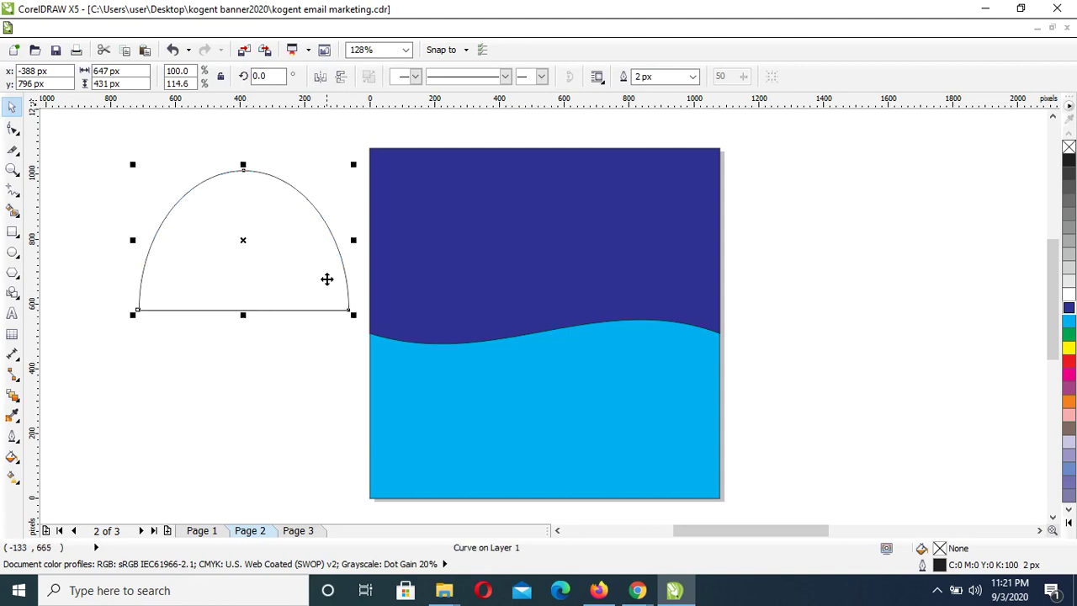
pyautogui.moveTo(356, 241); pyautogui.dragTo(500, 210)
pyautogui.moveTo(440, 280); pyautogui.dragTo(441, 301)
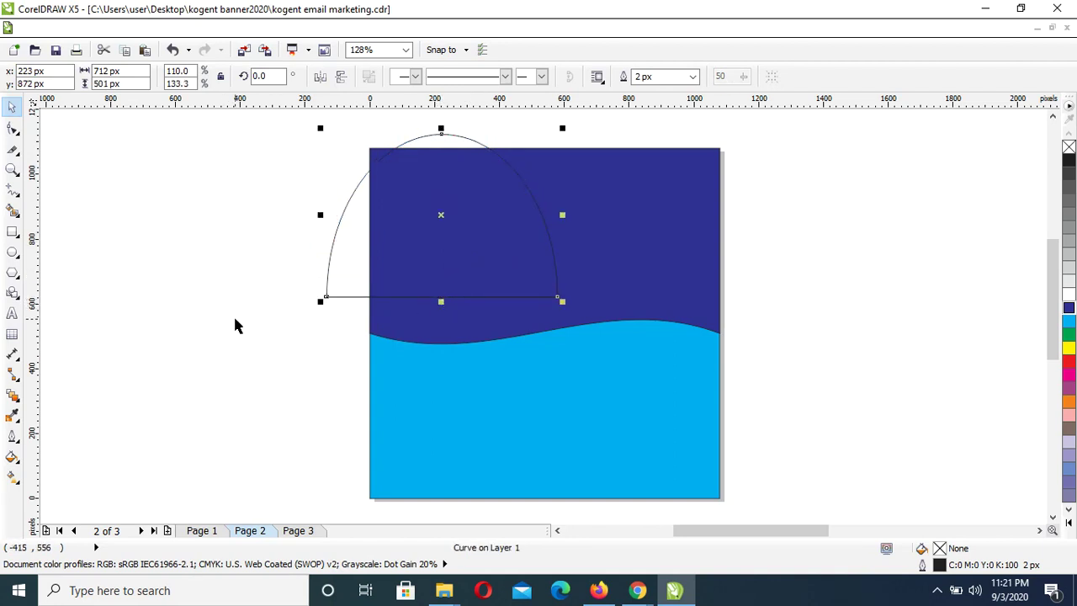
# - Import email-marketing-768x432.jpg from the Desktop onto the canvas at 3,200 × 1,800 px
pyautogui.click(234, 323)
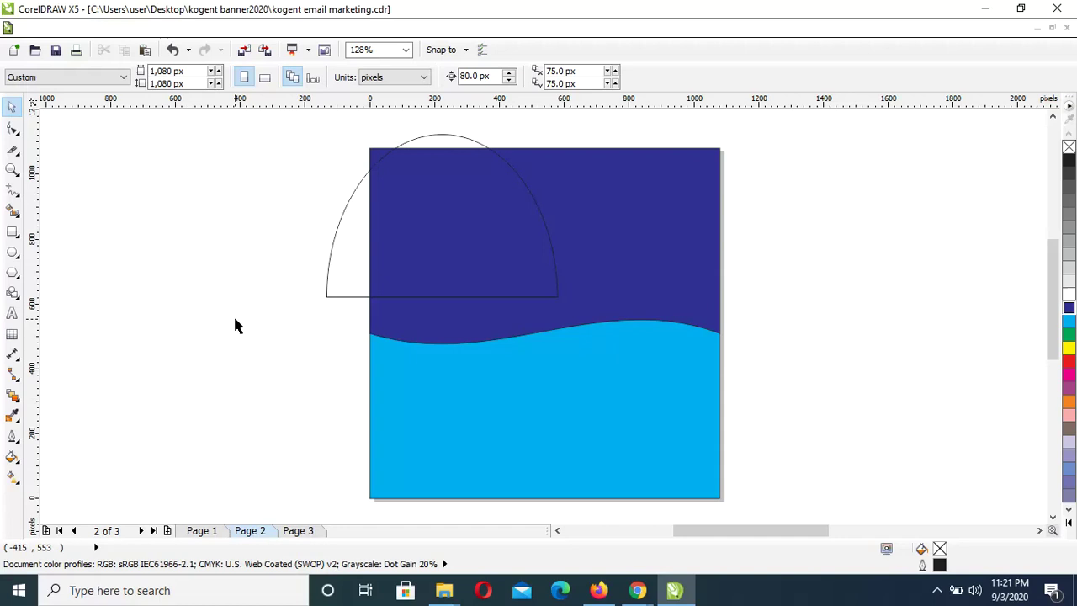
pyautogui.hotkey('ctrl', 'i')
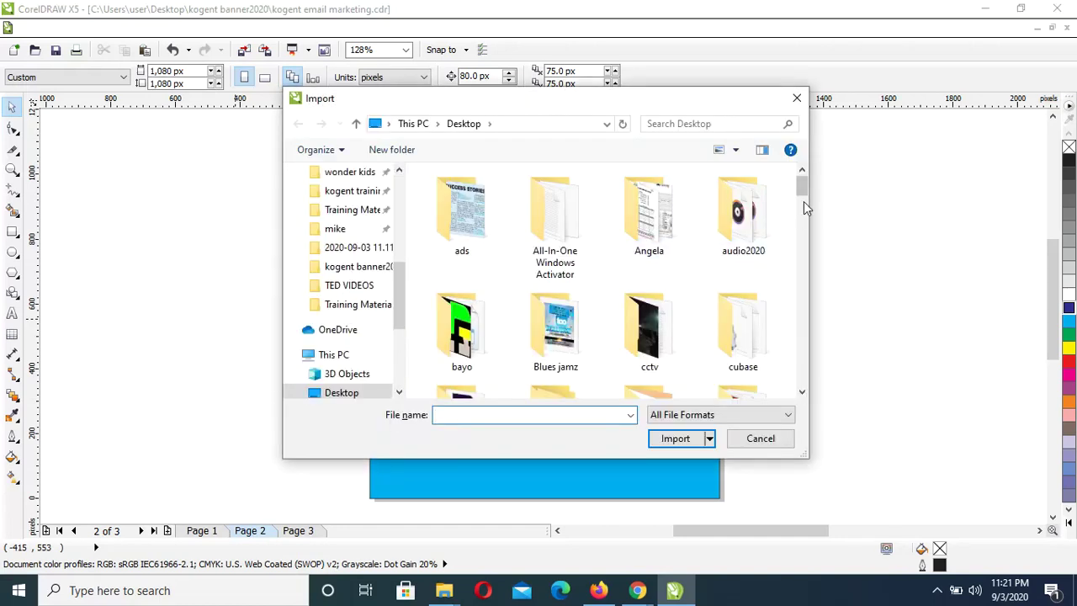
pyautogui.moveTo(804, 202); pyautogui.dragTo(807, 308)
pyautogui.click(551, 370)
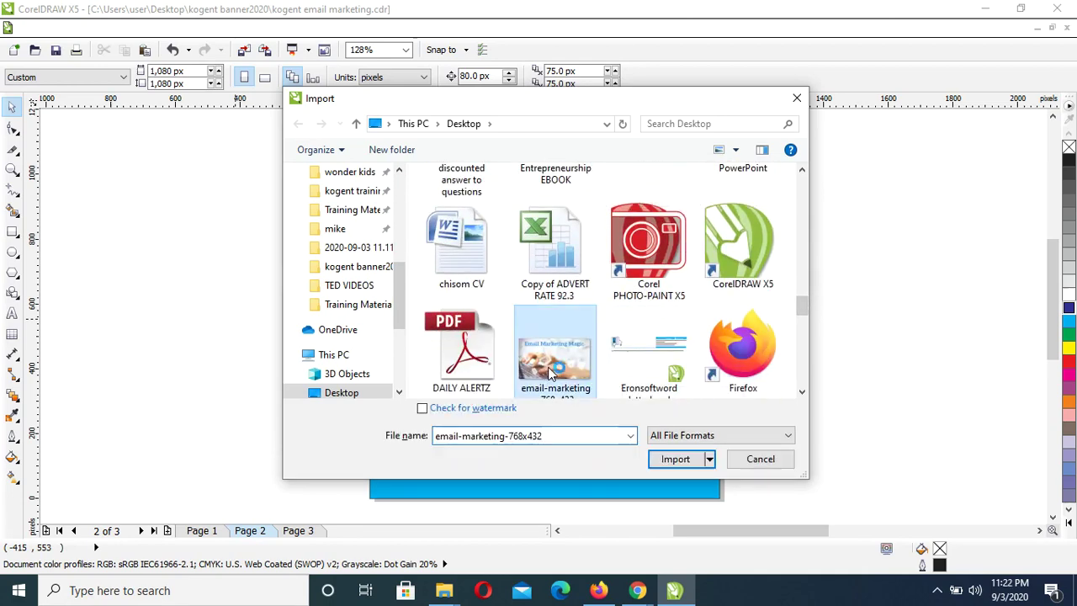
pyautogui.click(676, 459)
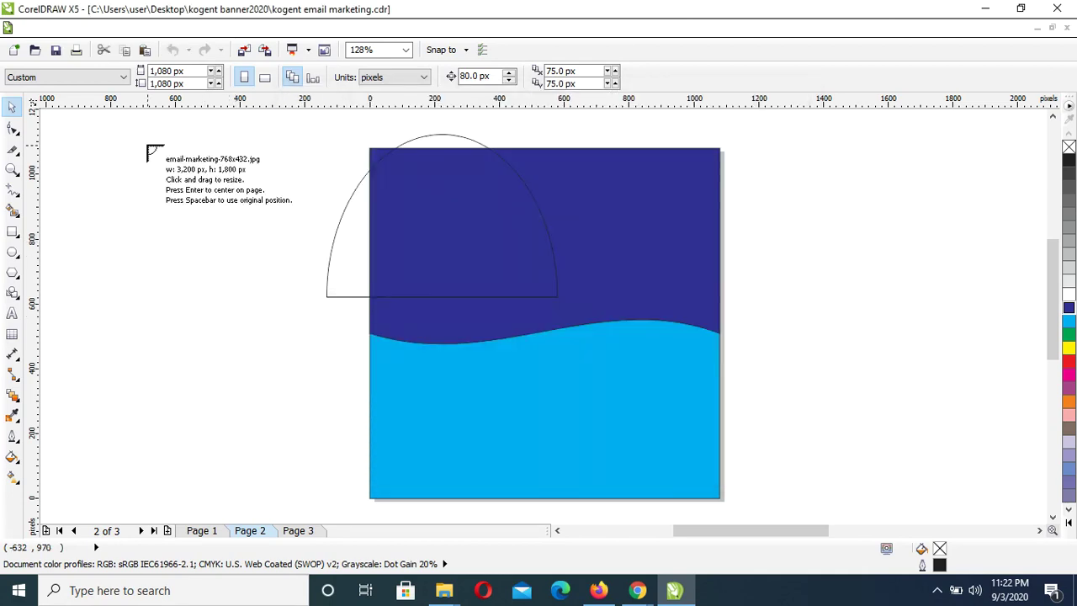
pyautogui.click(147, 151)
# - Set the photo height to 1000 px, shrink it to 770 × 428 px, and park it left of the page
pyautogui.click(94, 70)
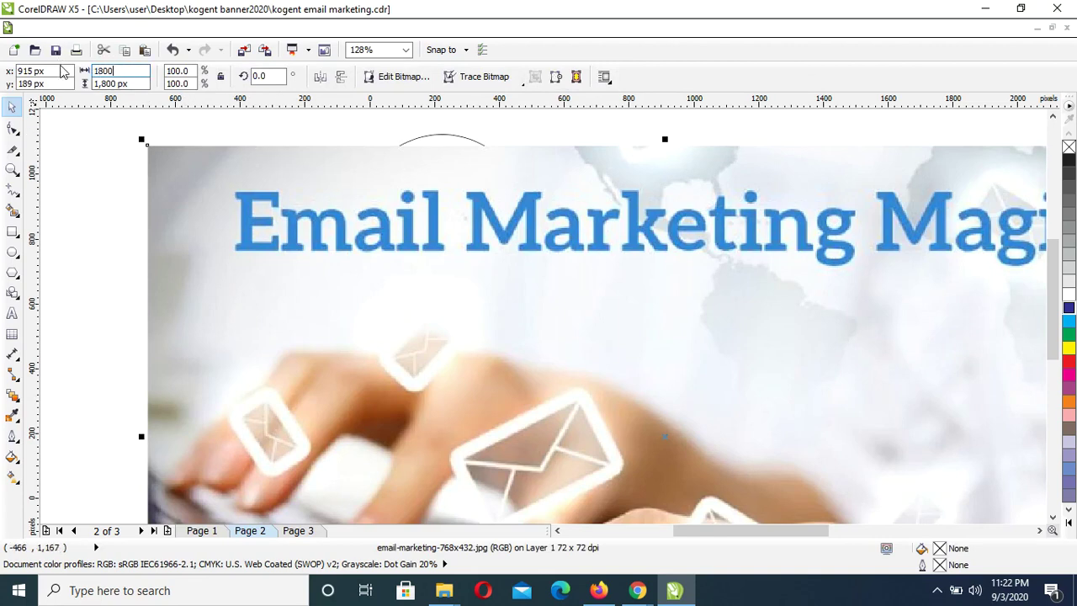
pyautogui.press('Tab')
pyautogui.write('10')
pyautogui.press('Return')
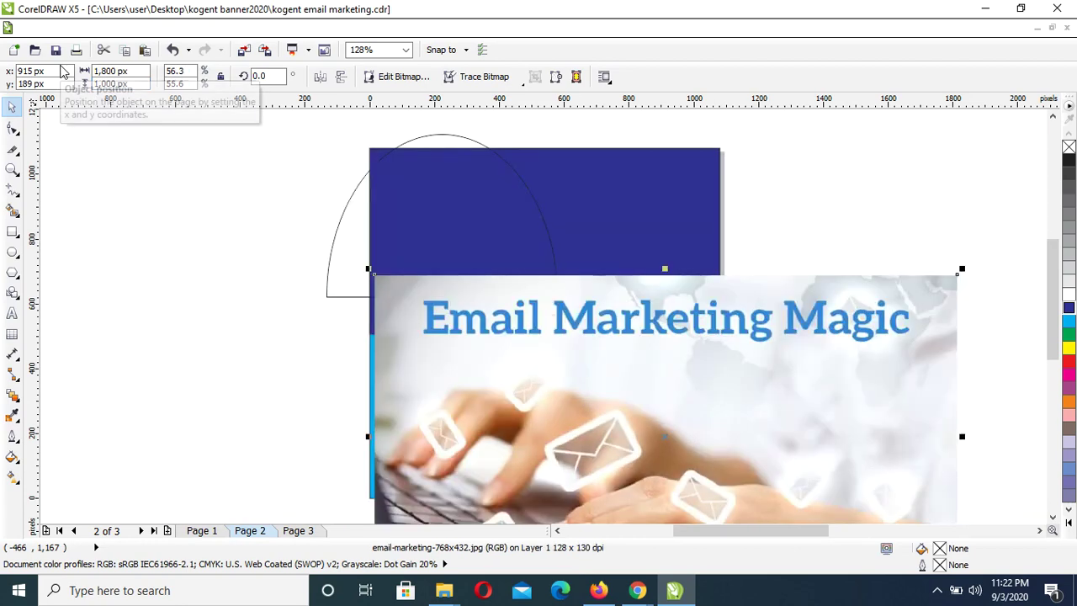
pyautogui.moveTo(367, 270); pyautogui.dragTo(555, 375)
pyautogui.moveTo(648, 394); pyautogui.dragTo(349, 289)
pyautogui.press('Escape')
pyautogui.press('p')
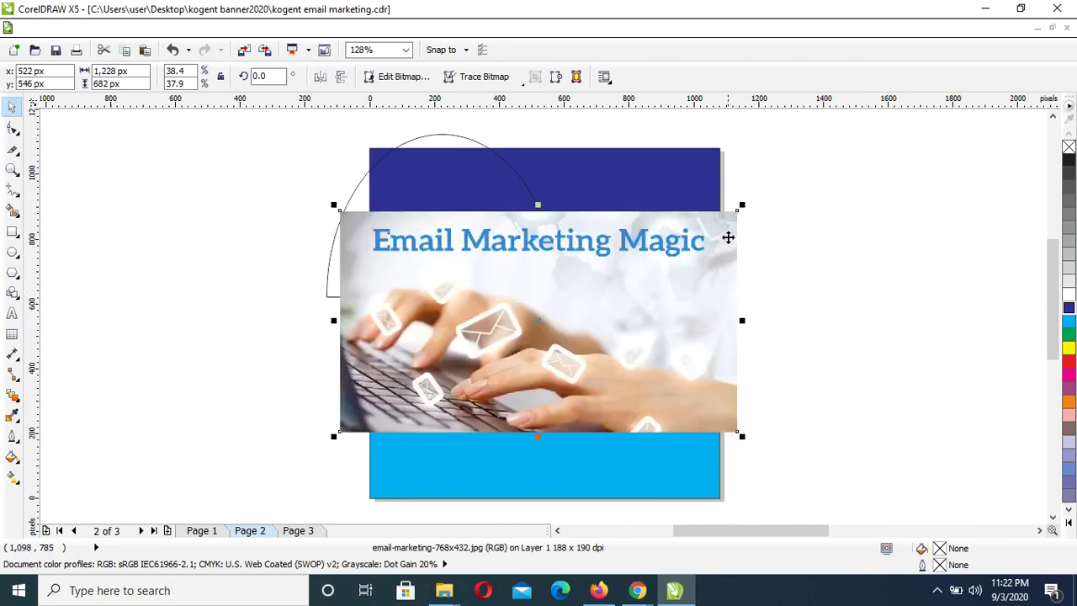
pyautogui.moveTo(744, 206); pyautogui.dragTo(589, 282)
pyautogui.moveTo(495, 356); pyautogui.dragTo(230, 228)
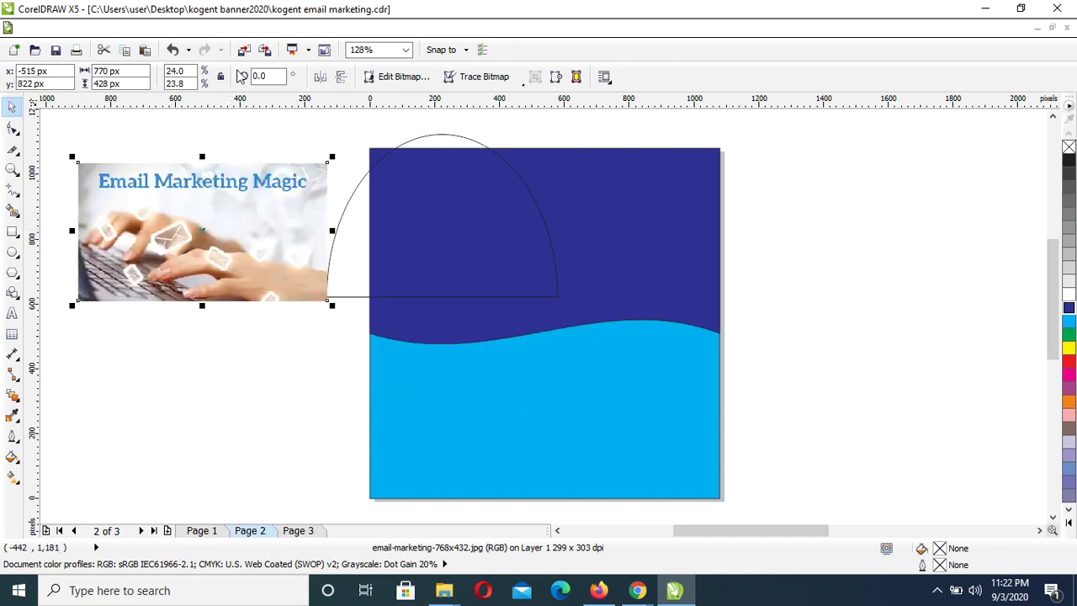
# - PowerClip the photo inside the semicircle outline via Effects > PowerClip > Place Inside Container
pyautogui.click(226, 28)
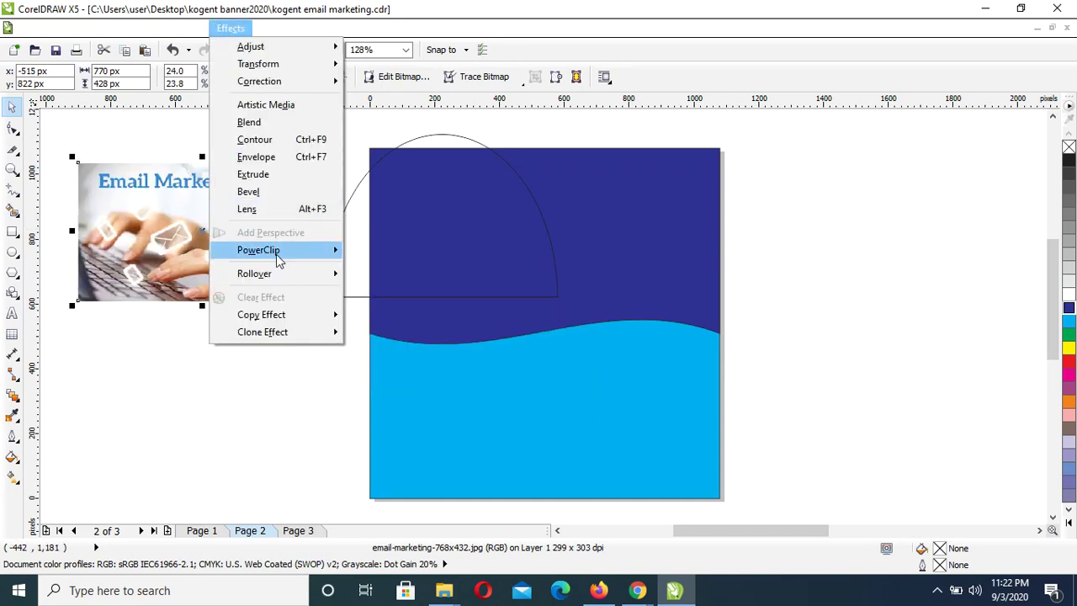
pyautogui.moveTo(277, 252)
pyautogui.click(404, 251)
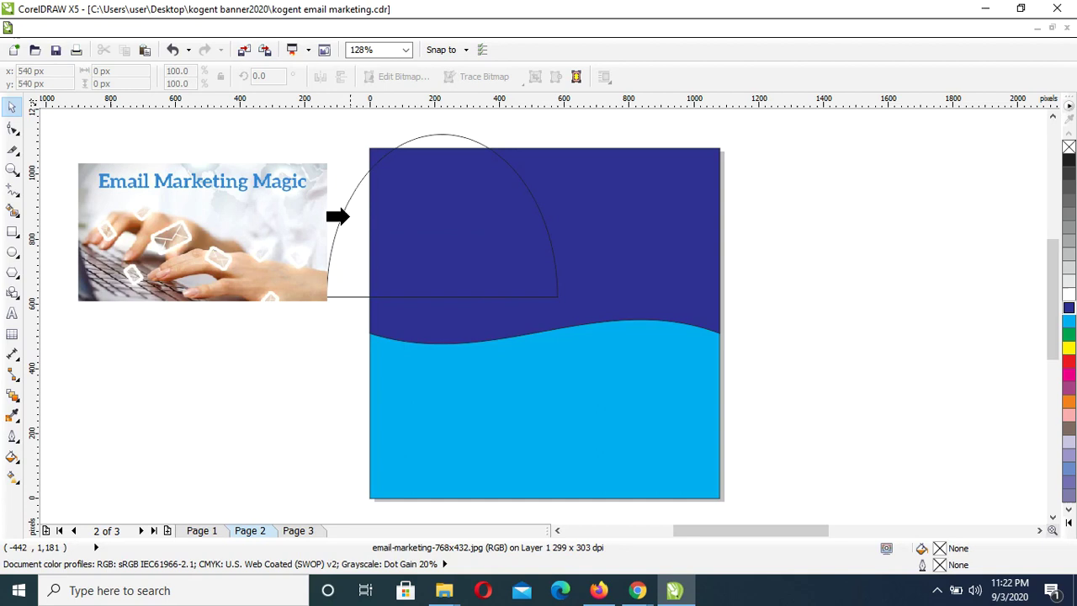
pyautogui.click(350, 216)
# - Edit the PowerClip contents, moving the photo over the arc and stretching it to 770 × 550 px
pyautogui.rightClick(351, 218)
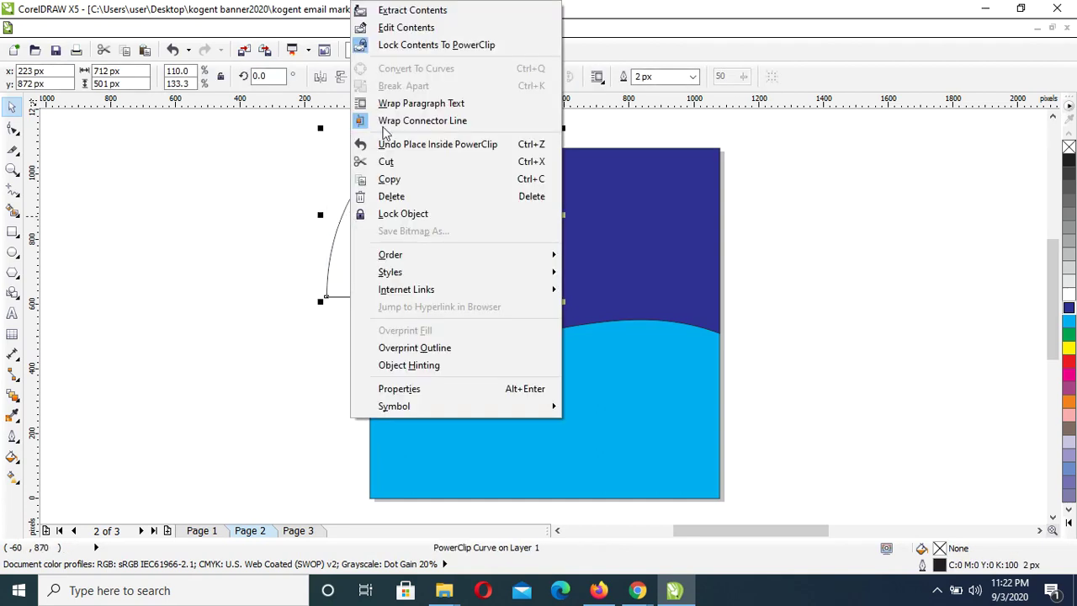
pyautogui.click(389, 28)
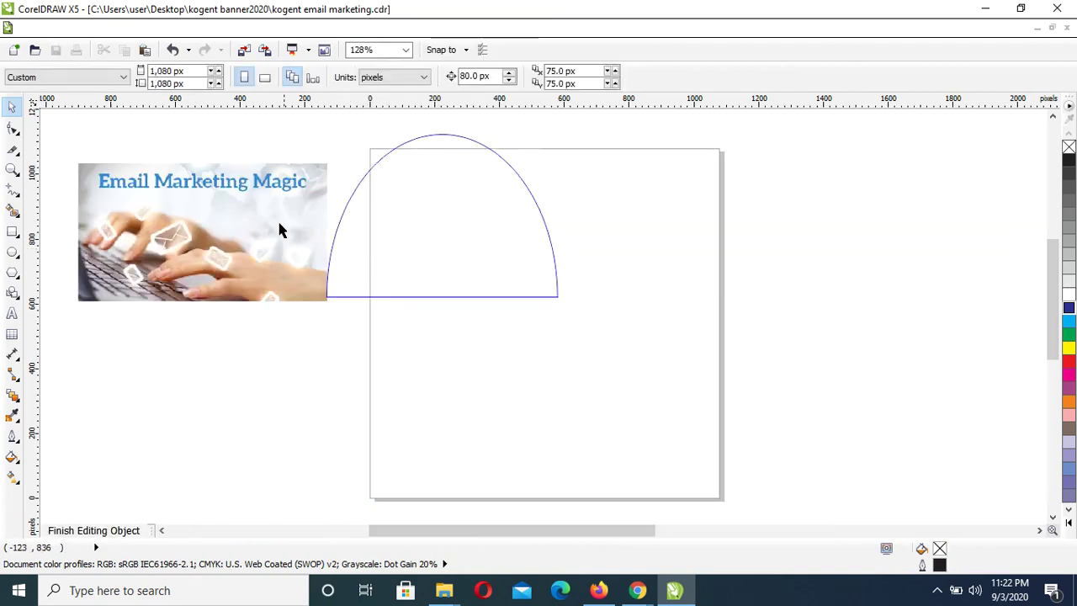
pyautogui.moveTo(281, 231); pyautogui.dragTo(486, 217)
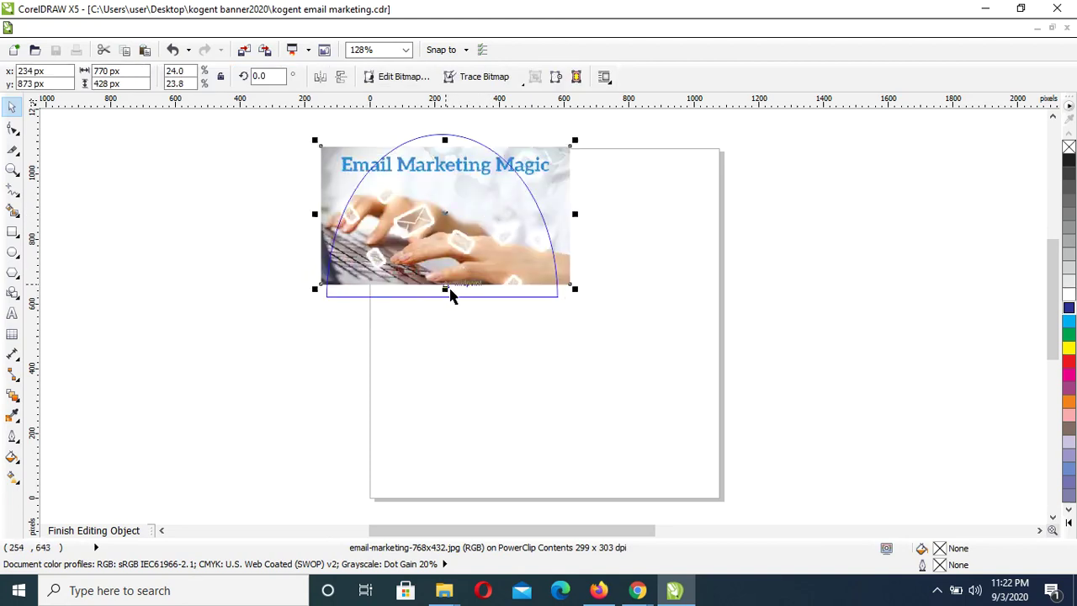
pyautogui.moveTo(446, 289); pyautogui.dragTo(446, 310)
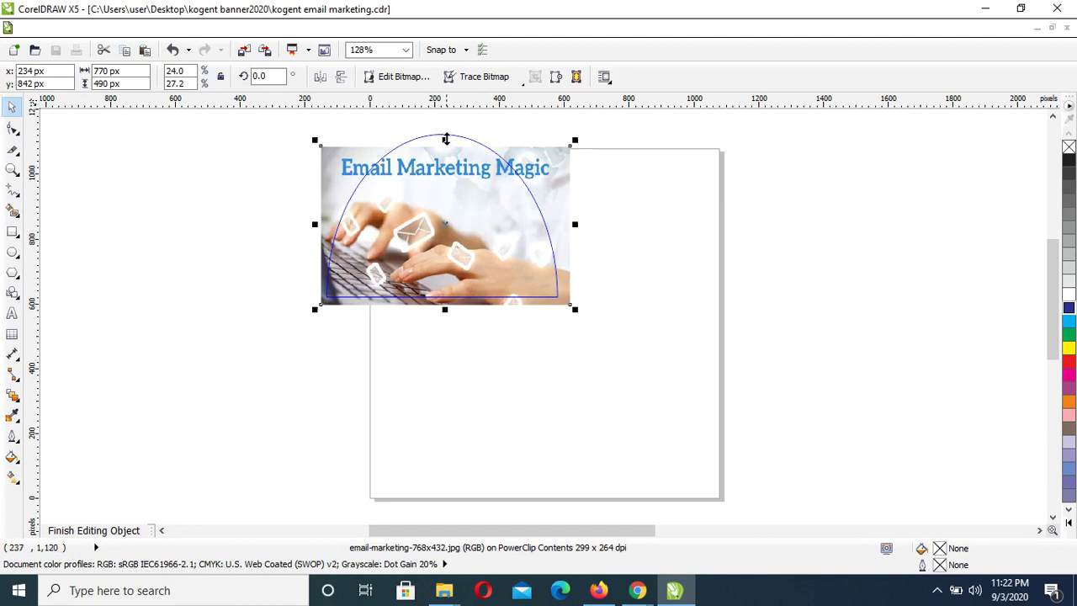
pyautogui.moveTo(446, 139); pyautogui.dragTo(445, 192)
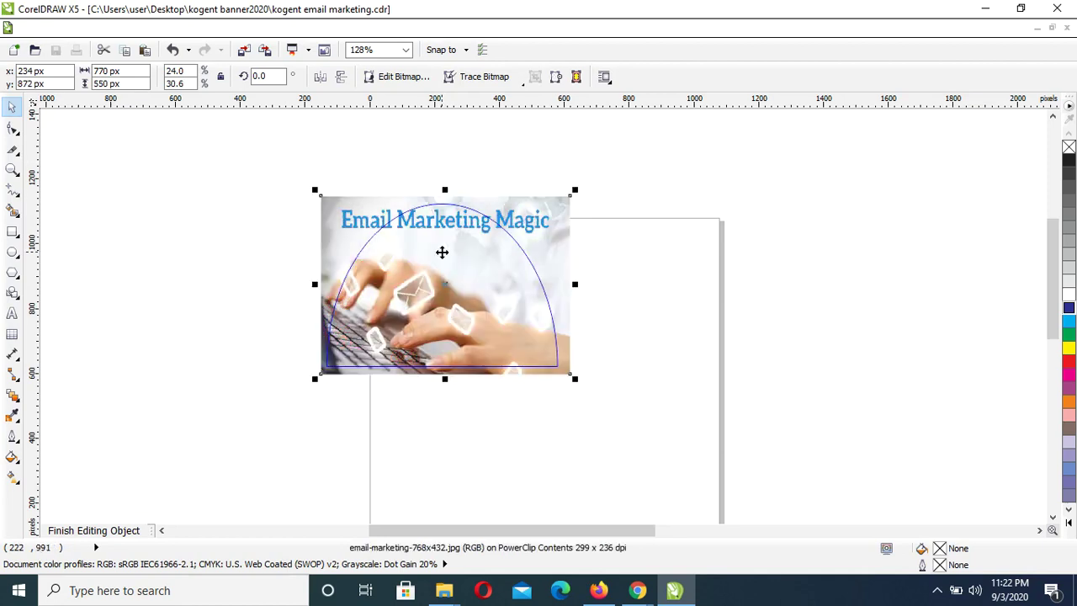
# - Finish editing the PowerClip and move the photo half-dome off-page to the left
pyautogui.rightClick(444, 259)
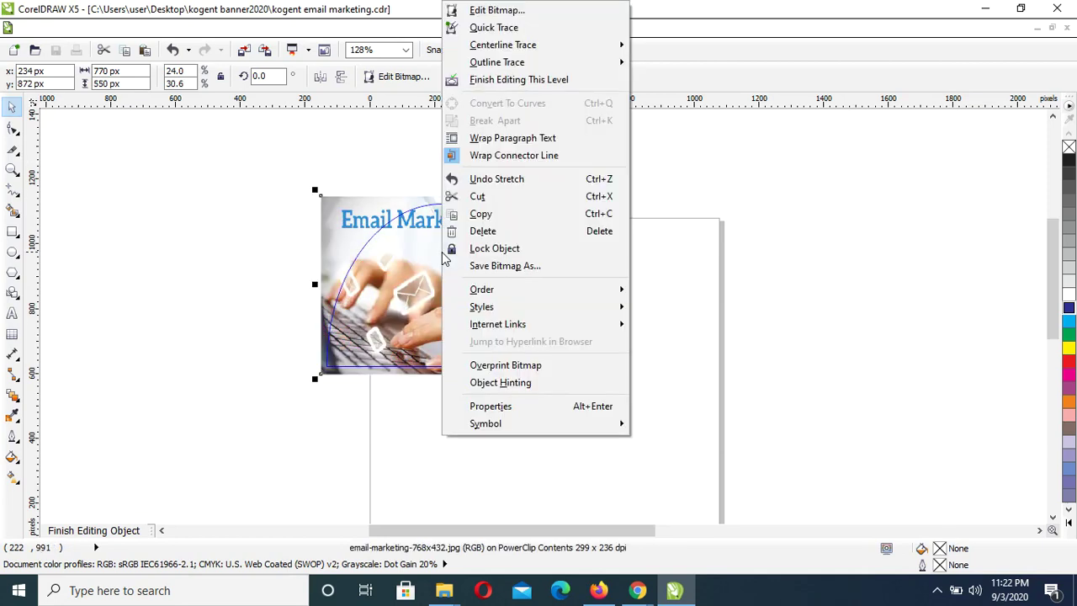
pyautogui.click(508, 80)
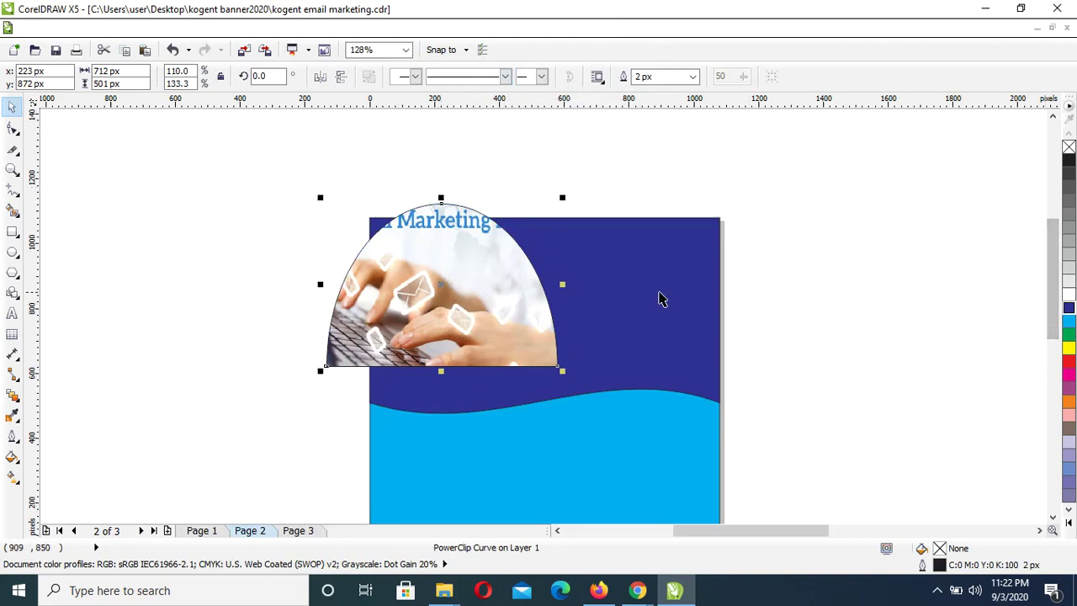
pyautogui.moveTo(500, 310); pyautogui.dragTo(305, 312)
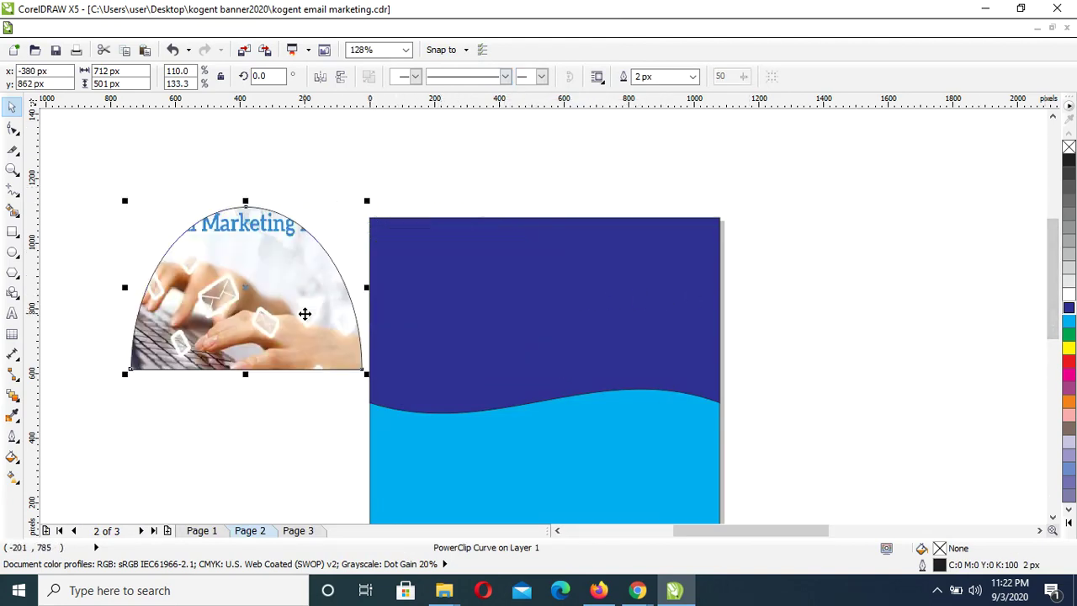
# - PowerClip the photo half-dome inside the blue wave background rectangle
pyautogui.click(231, 27)
pyautogui.moveTo(302, 252)
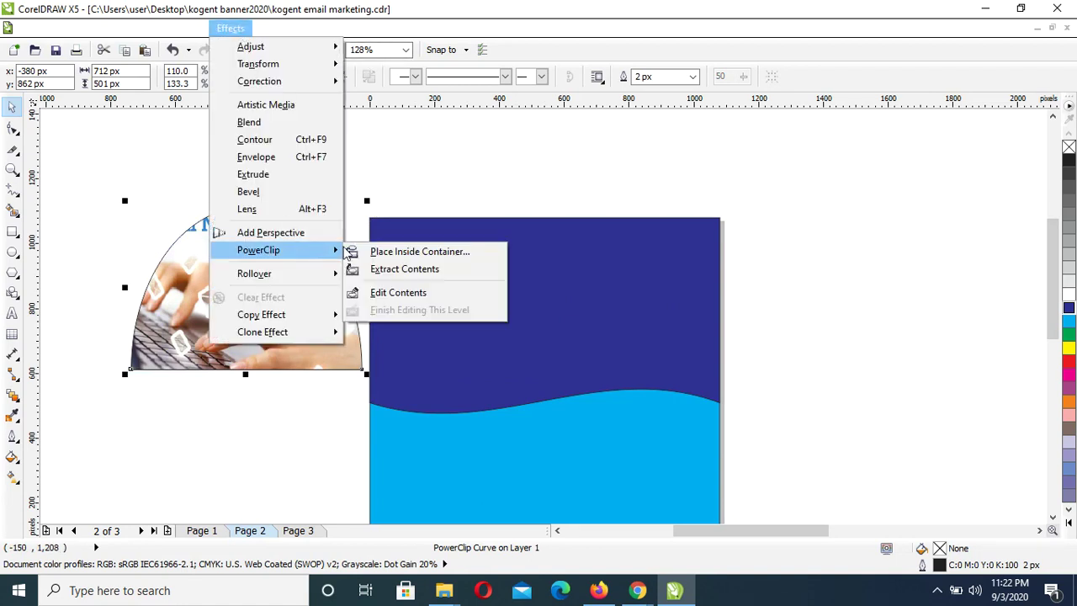
pyautogui.click(391, 253)
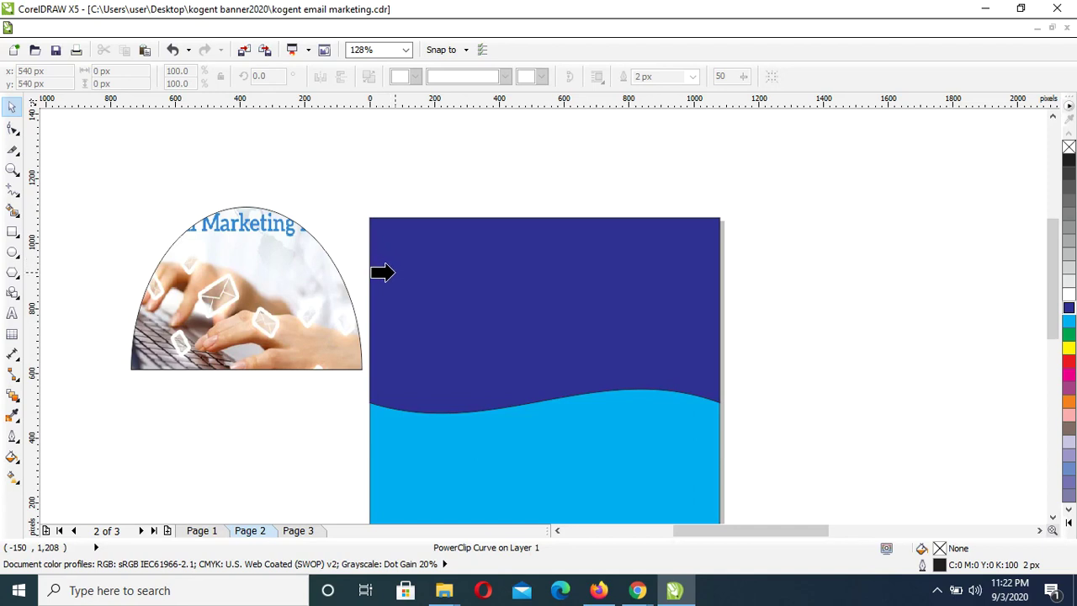
pyautogui.click(393, 272)
# - Edit the background's contents, moving the half-dome to its top-left and stretching it to 712 × 545 px
pyautogui.rightClick(395, 272)
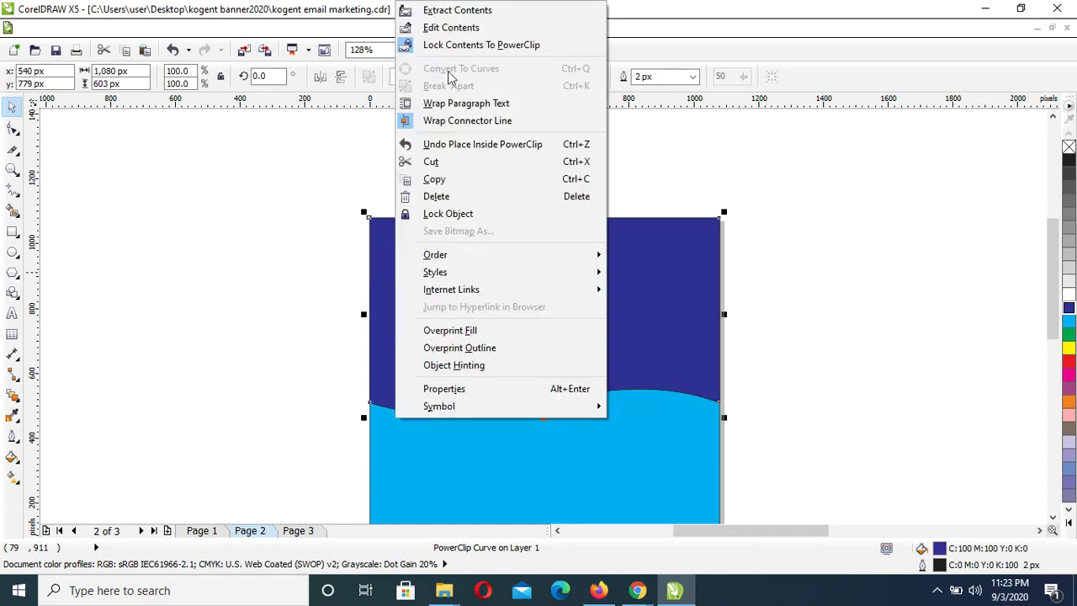
pyautogui.click(451, 27)
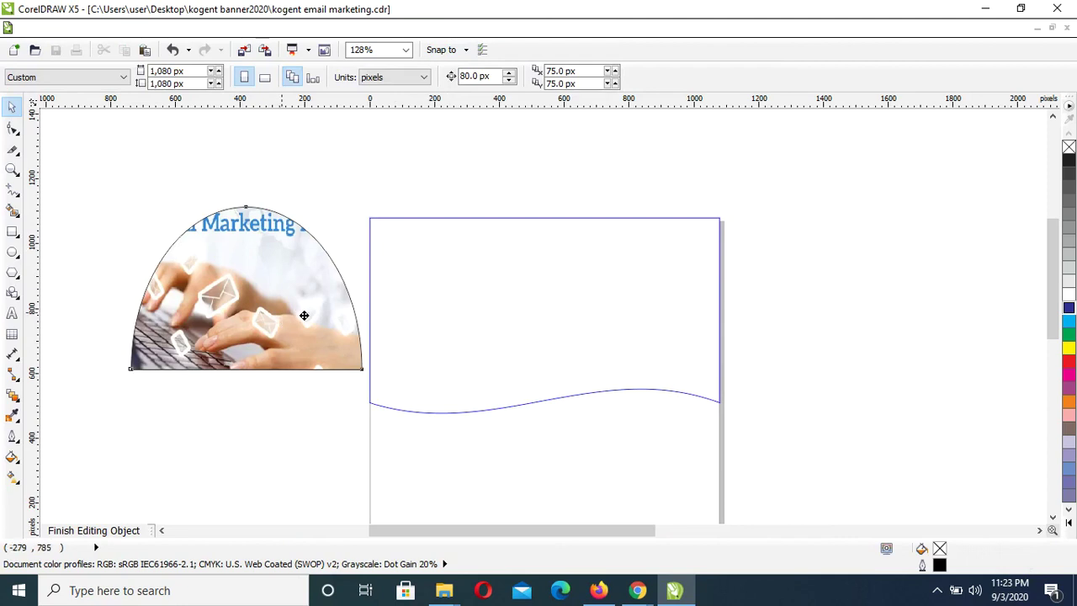
pyautogui.moveTo(304, 314); pyautogui.dragTo(468, 296)
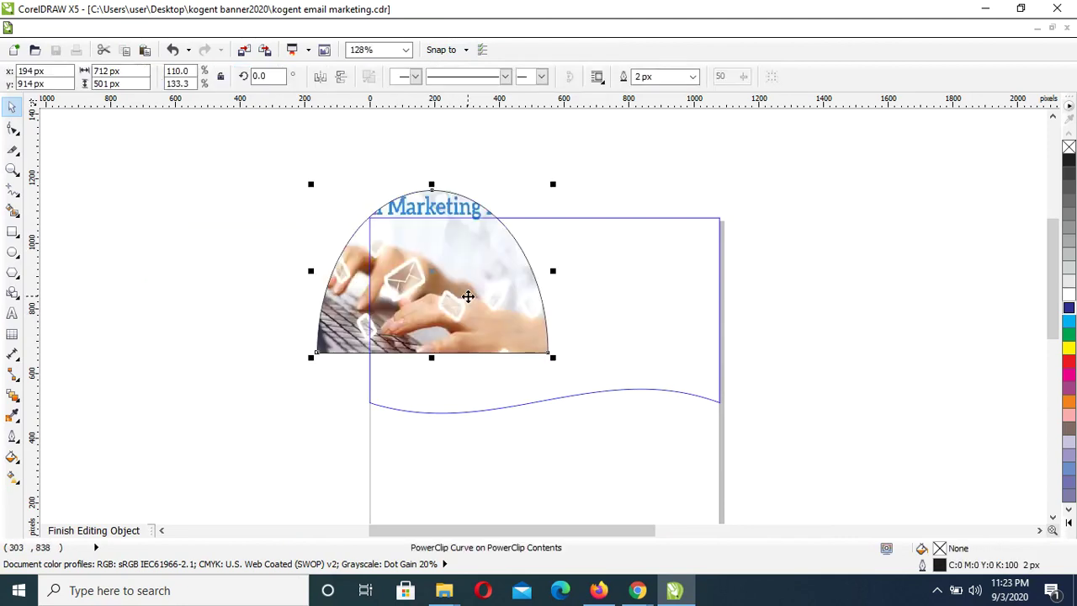
pyautogui.moveTo(431, 357); pyautogui.dragTo(472, 357)
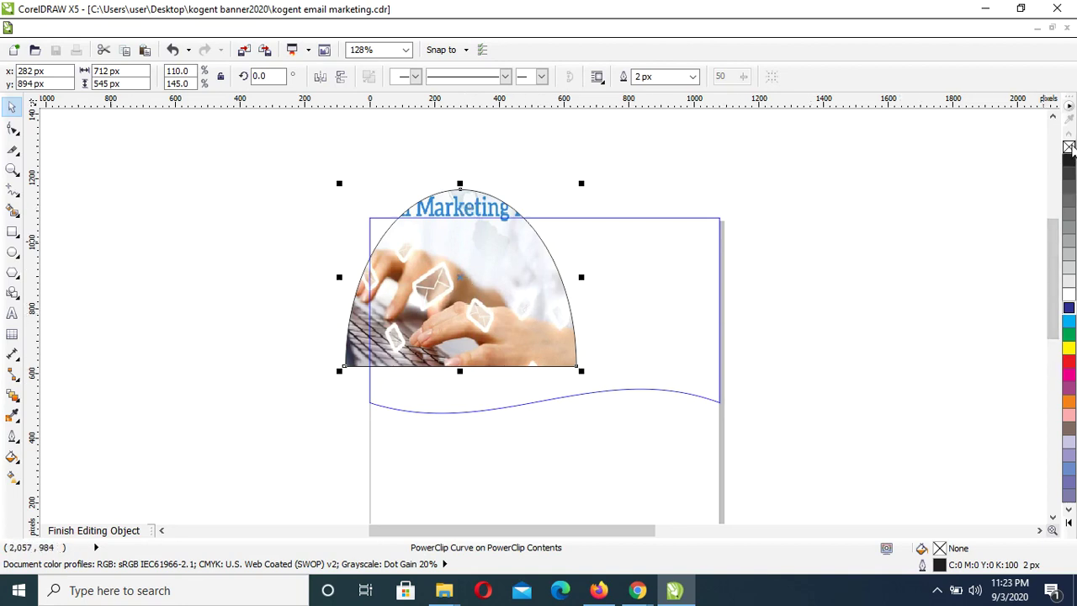
# - Strip the outline from the photo half-dome and finish editing the PowerClip contents
pyautogui.rightClick(1068, 147)
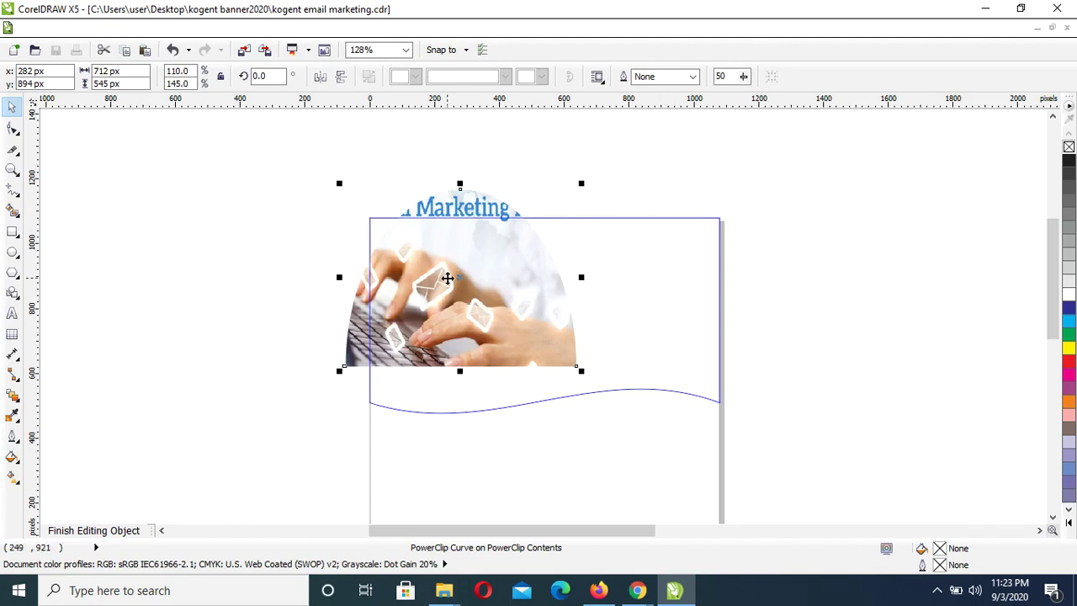
pyautogui.rightClick(447, 280)
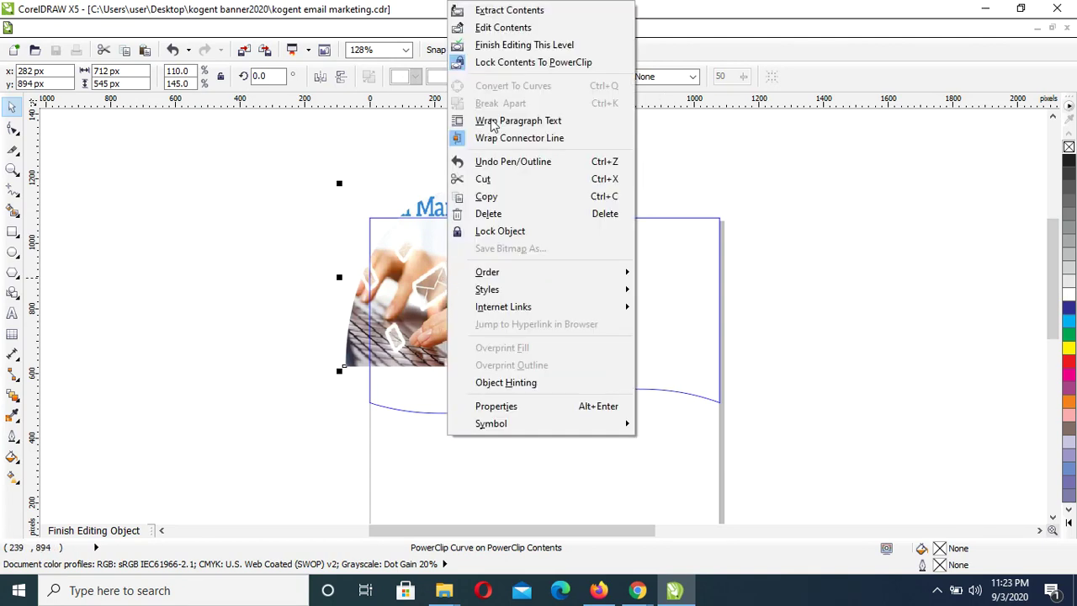
pyautogui.click(506, 45)
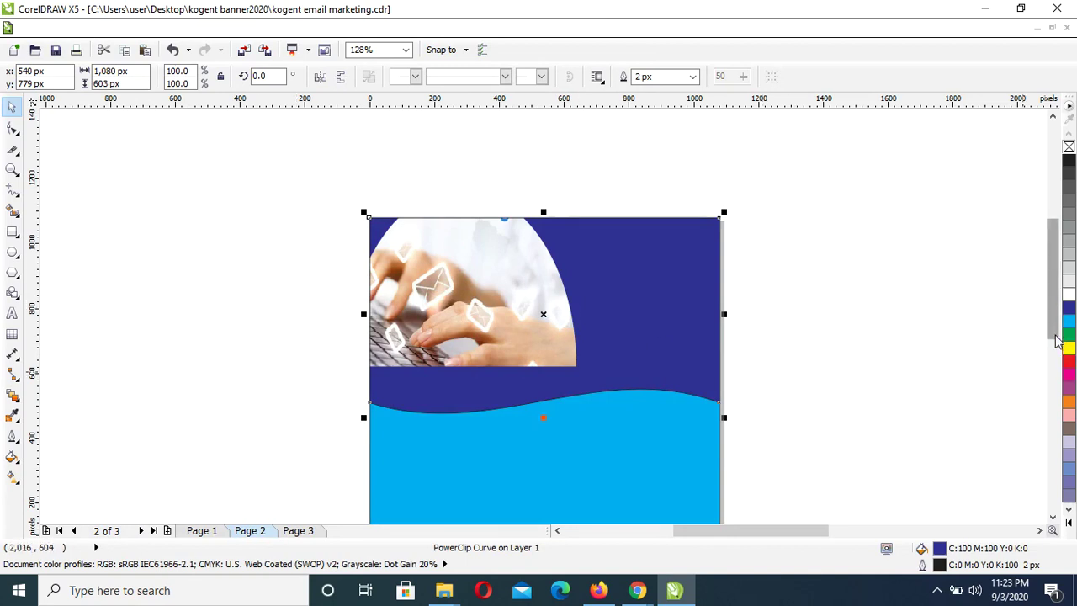
pyautogui.moveTo(1059, 339); pyautogui.dragTo(1059, 357)
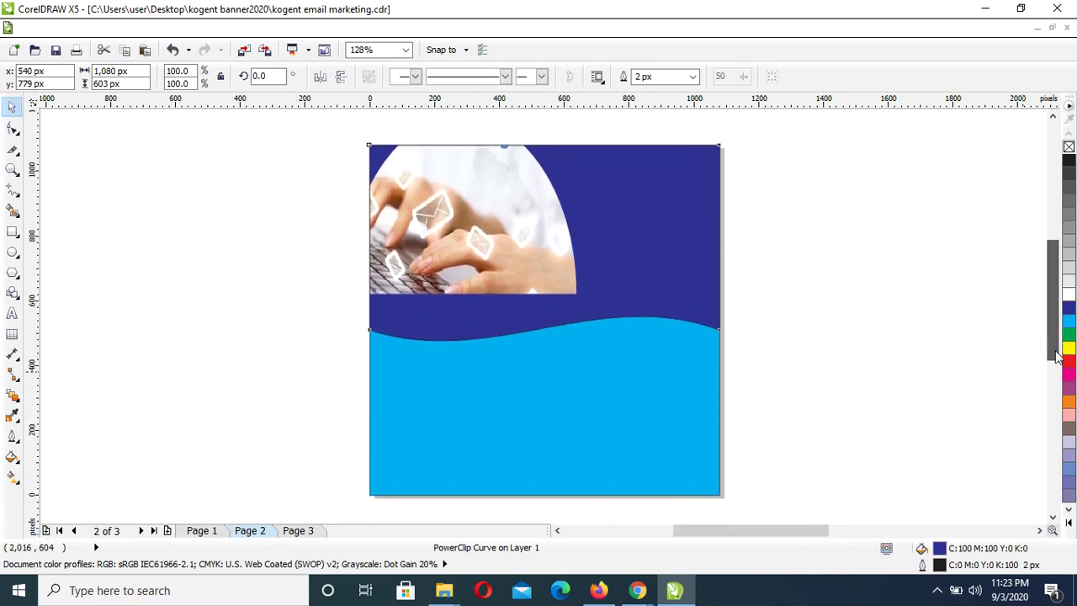
# - Move Page 3's headline, question, bullet list and web address onto the banner, then nudge EMAIL-MARKETING right
pyautogui.click(297, 535)
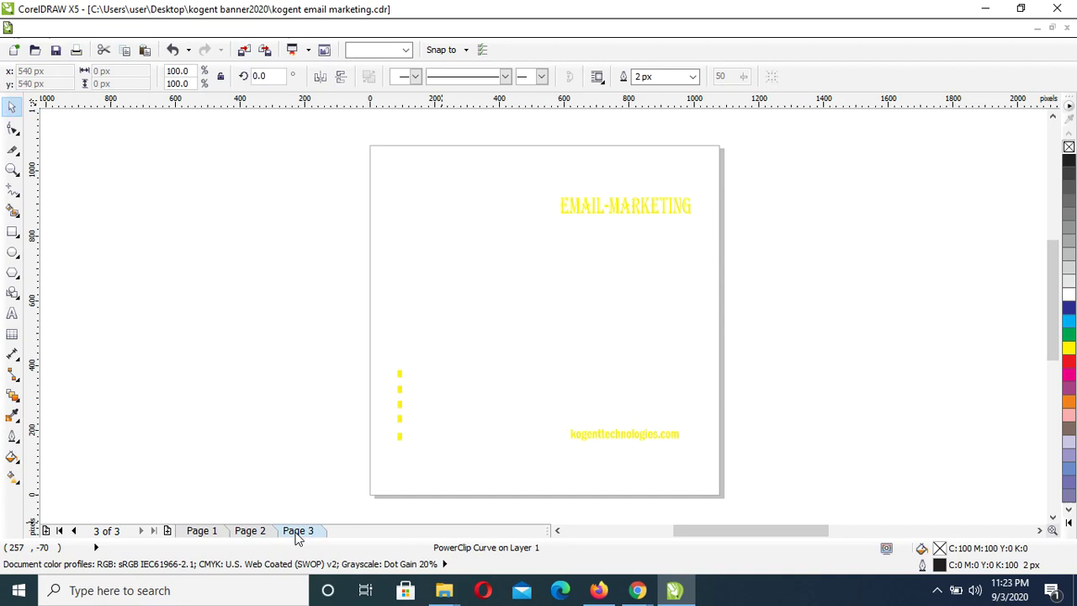
pyautogui.moveTo(310, 170); pyautogui.dragTo(784, 493)
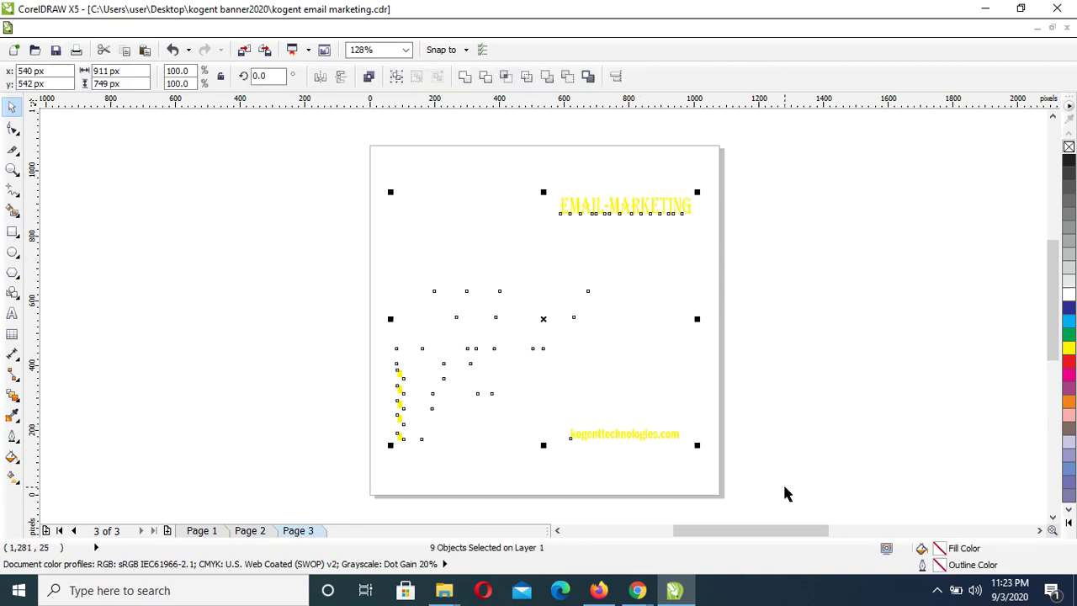
pyautogui.click(267, 531)
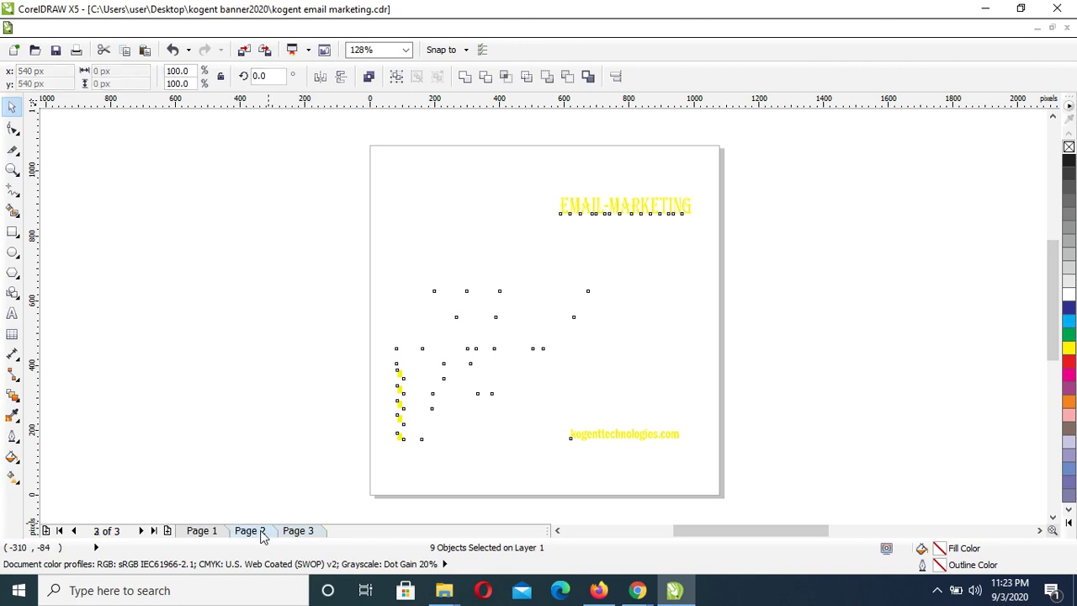
pyautogui.moveTo(364, 421); pyautogui.dragTo(365, 422)
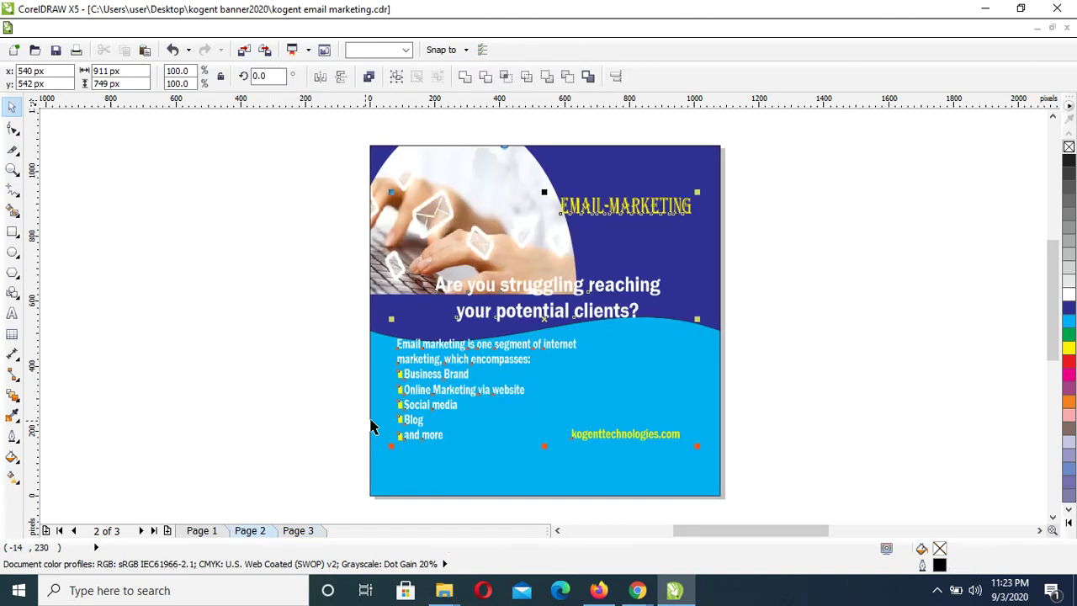
pyautogui.click(666, 222)
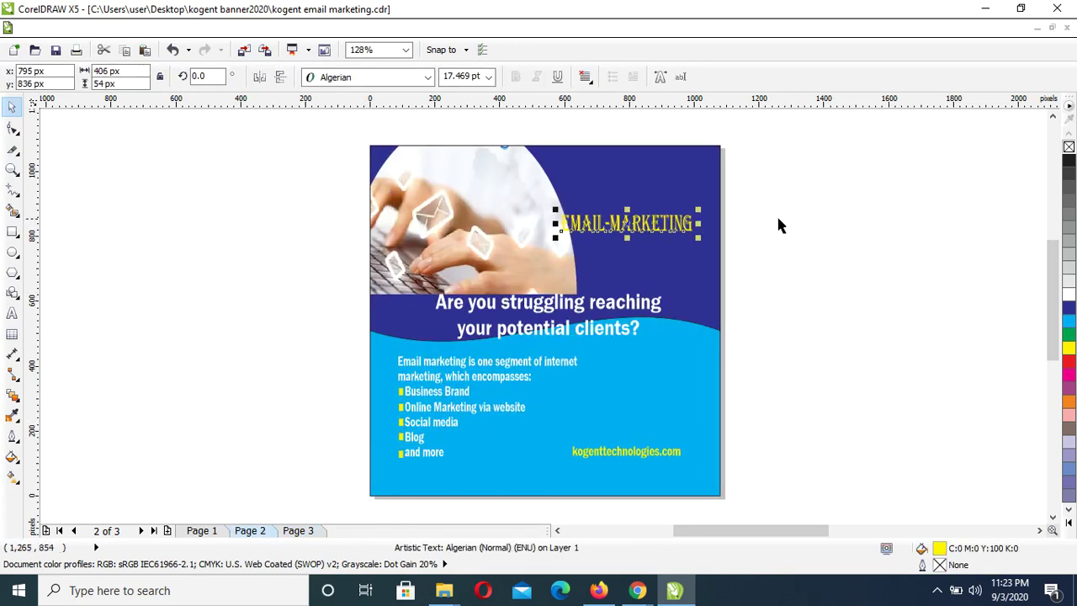
pyautogui.moveTo(652, 221); pyautogui.dragTo(667, 220)
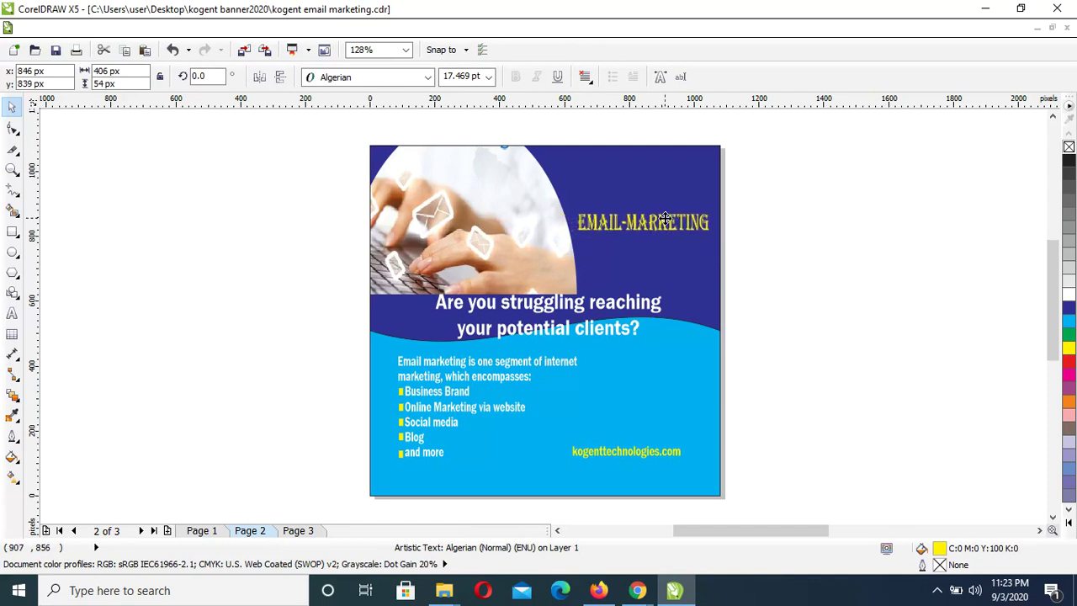